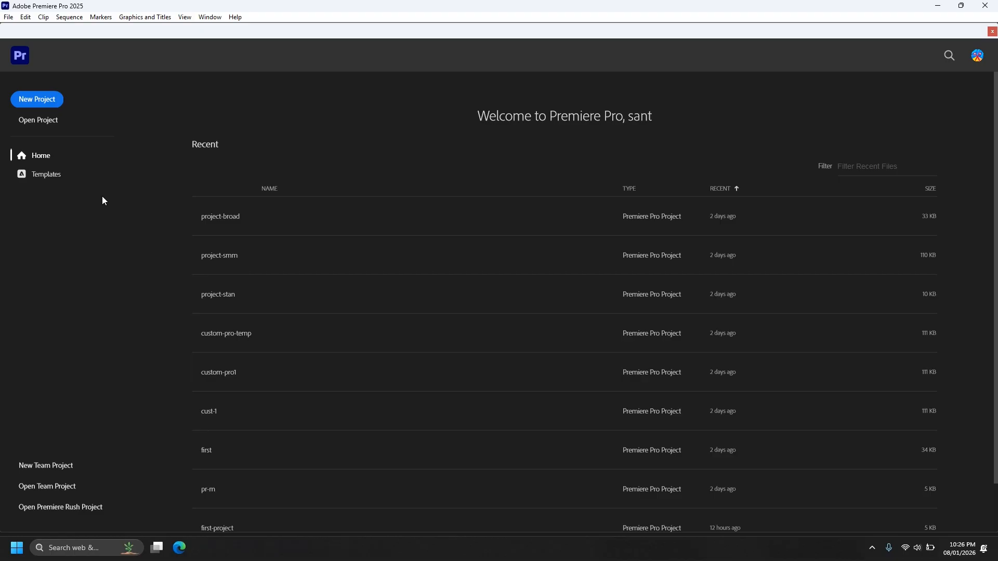
Create a new project named pro-file2 in the D:\class-raw-file location without a template.
{"action": "left_click", "coordinate": [38, 100]}
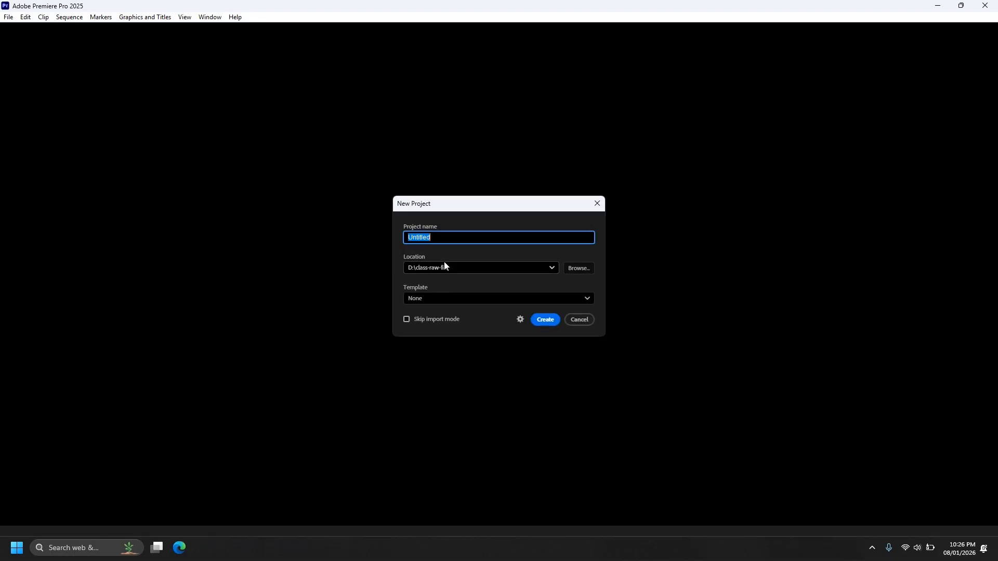
{"action": "type", "text": "pro-file2"}
{"action": "left_click", "coordinate": [546, 321]}
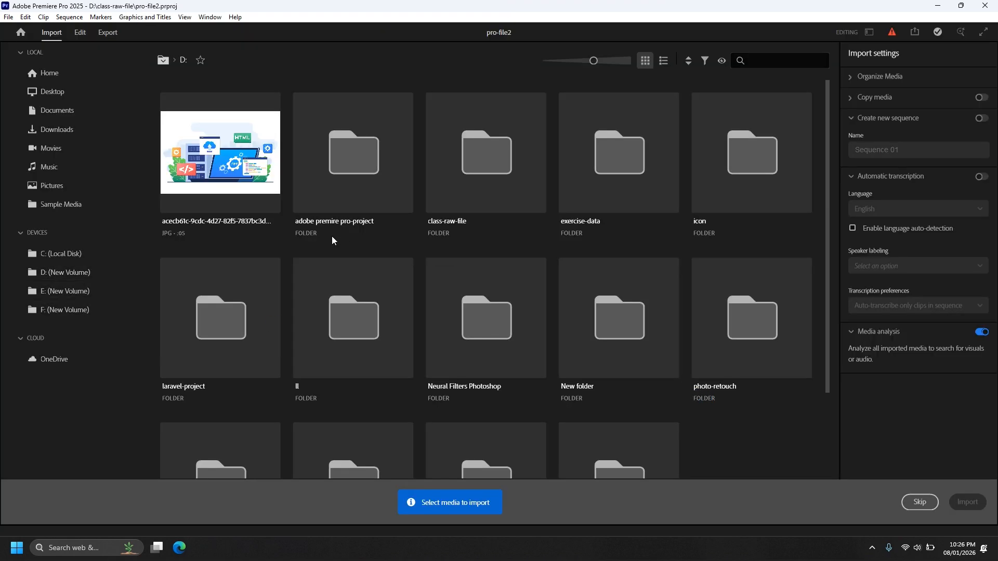
Browse to adobe premire pro-project > project-file2 on drive D and look through its media with smaller thumbnails.
{"action": "double_click", "coordinate": [347, 184]}
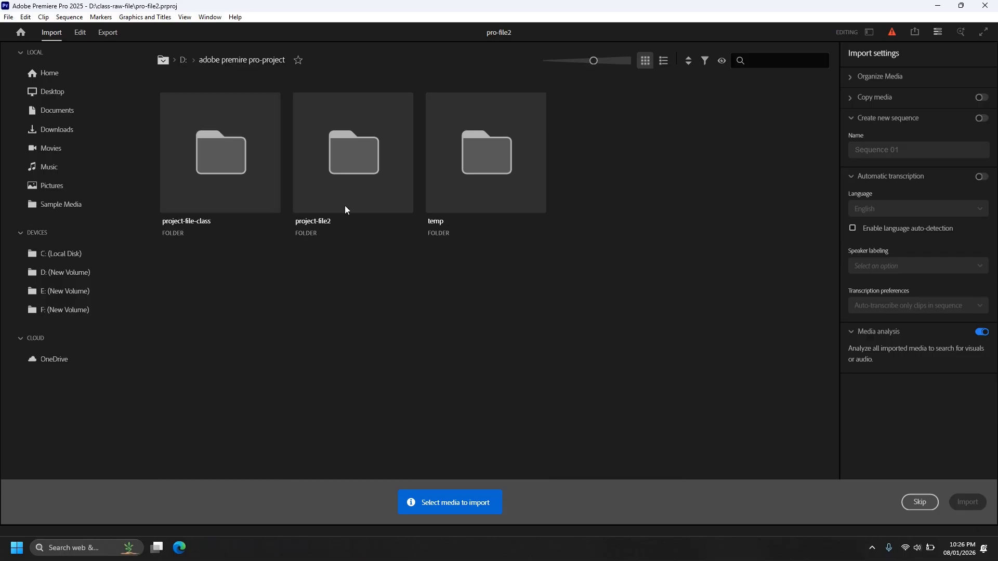
{"action": "double_click", "coordinate": [352, 163]}
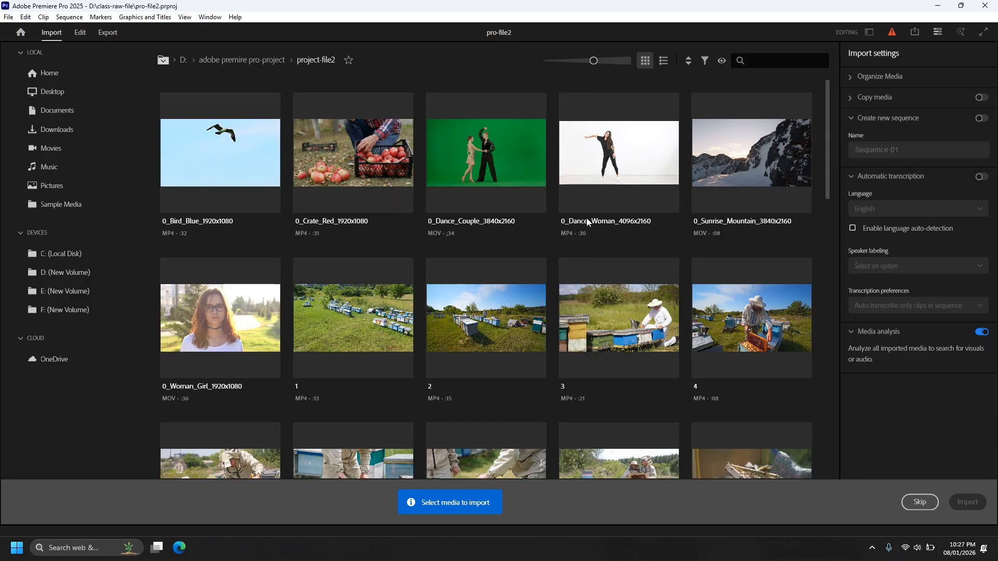
{"action": "scroll", "coordinate": [622, 245], "scroll_direction": "down", "scroll_amount": 3}
{"action": "scroll", "coordinate": [622, 246], "scroll_direction": "down", "scroll_amount": 9}
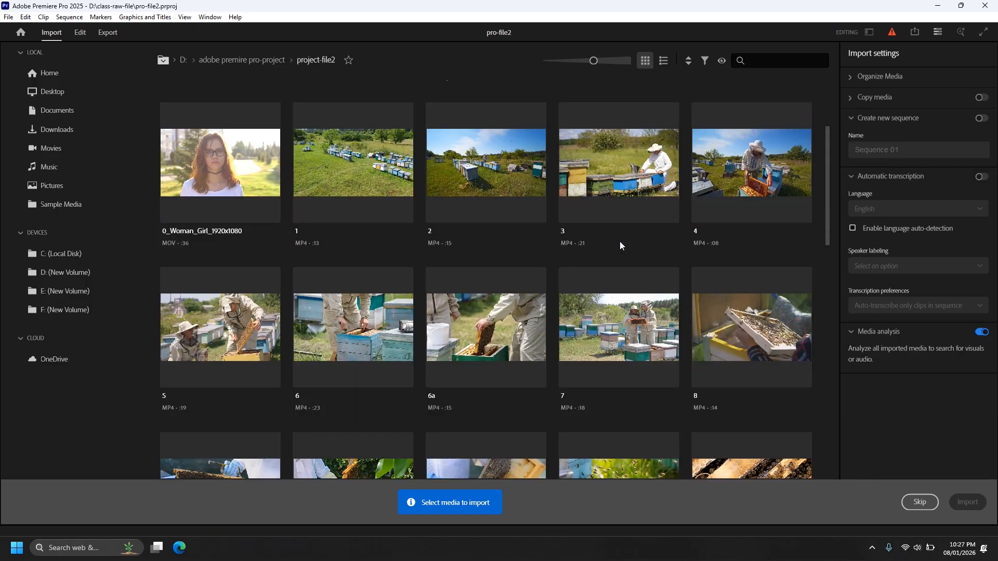
{"action": "scroll", "coordinate": [622, 246], "scroll_direction": "down", "scroll_amount": 7}
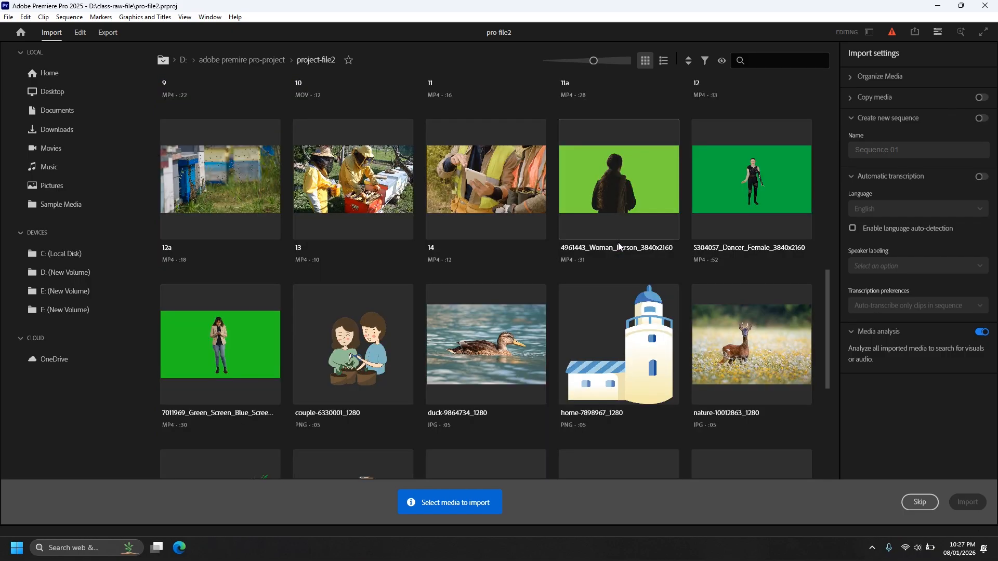
{"action": "scroll", "coordinate": [619, 247], "scroll_direction": "down", "scroll_amount": 2}
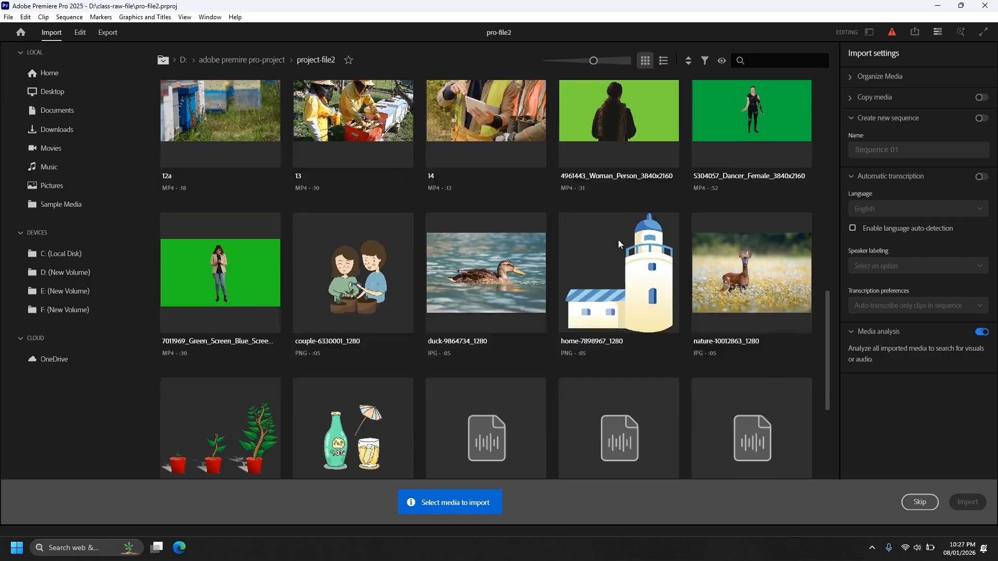
{"action": "left_click_drag", "start_coordinate": [582, 59], "coordinate": [575, 59]}
{"action": "scroll", "coordinate": [598, 249], "scroll_direction": "up", "scroll_amount": 3}
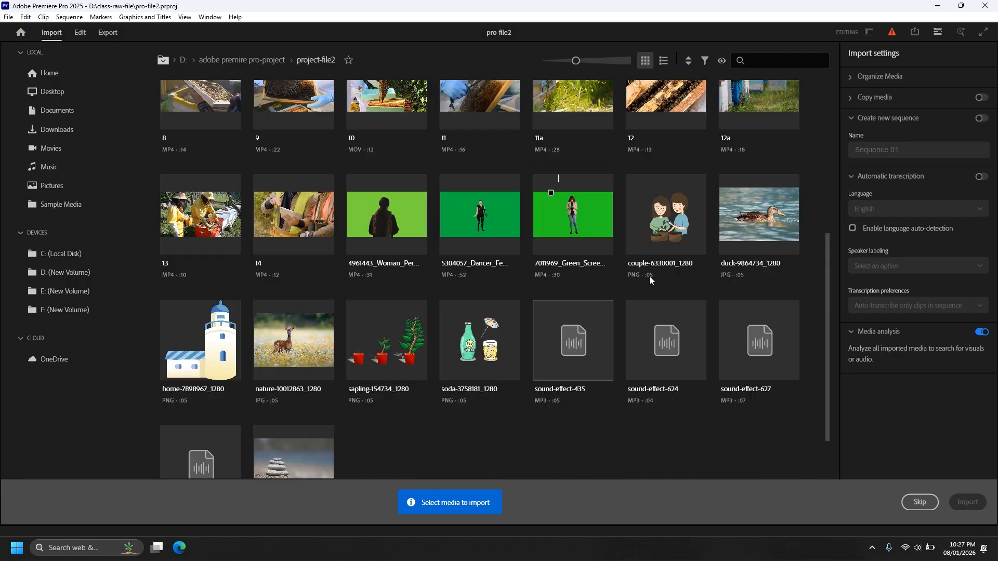
{"action": "scroll", "coordinate": [744, 335], "scroll_direction": "up", "scroll_amount": 5}
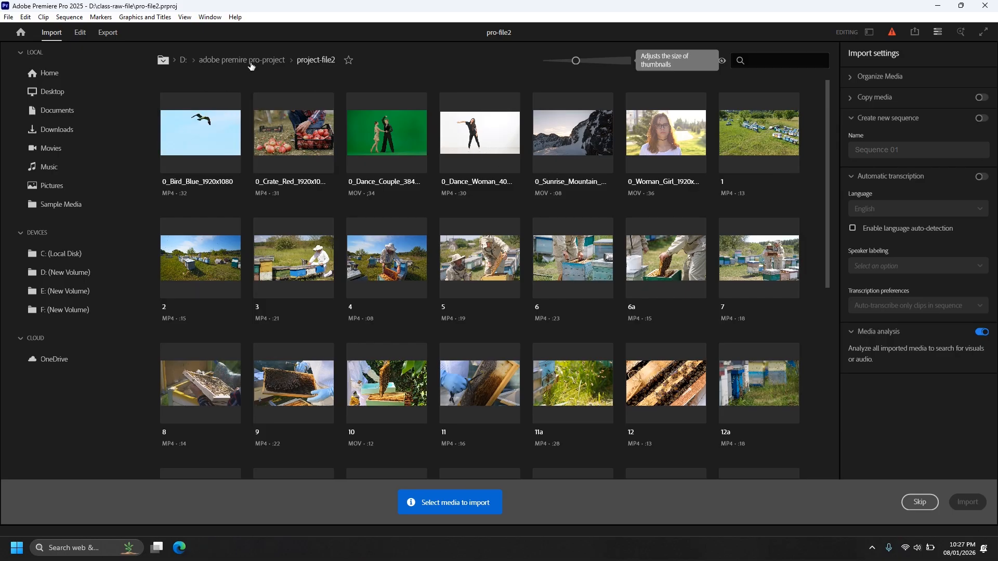
Import the whole project-file2 folder from adobe premire pro-project without adding a new bin or creating a sequence.
{"action": "left_click", "coordinate": [246, 61]}
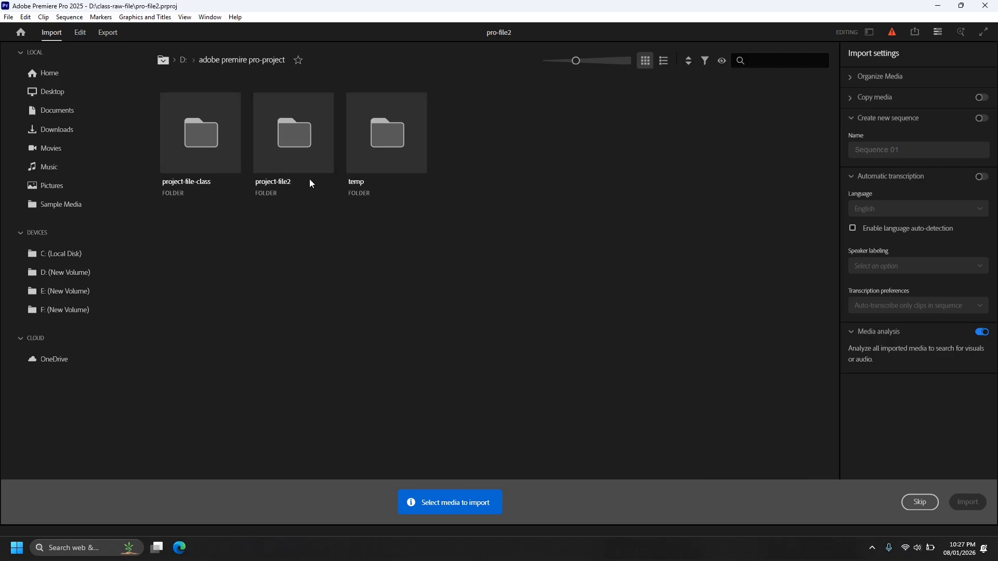
{"action": "left_click", "coordinate": [300, 147]}
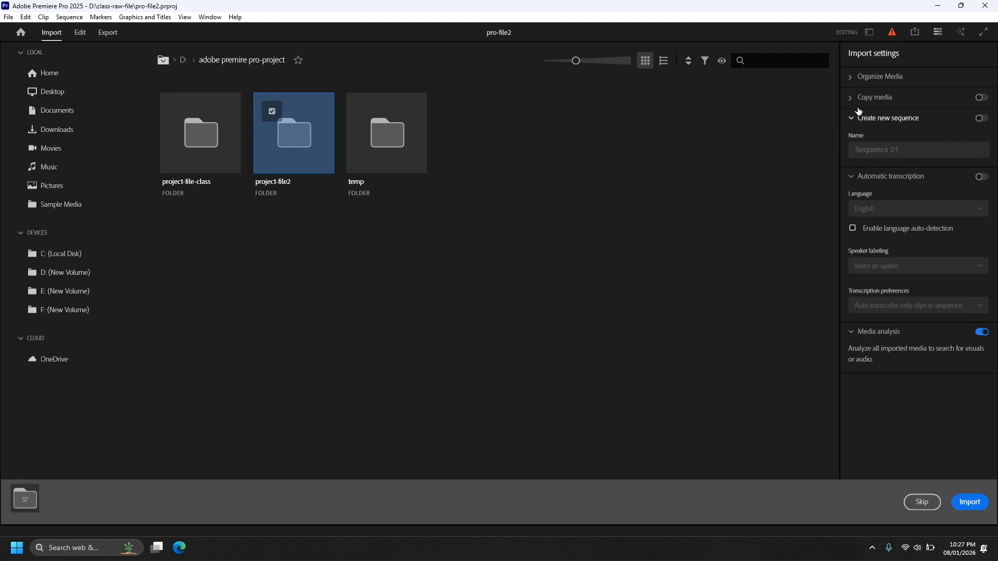
{"action": "left_click", "coordinate": [851, 78]}
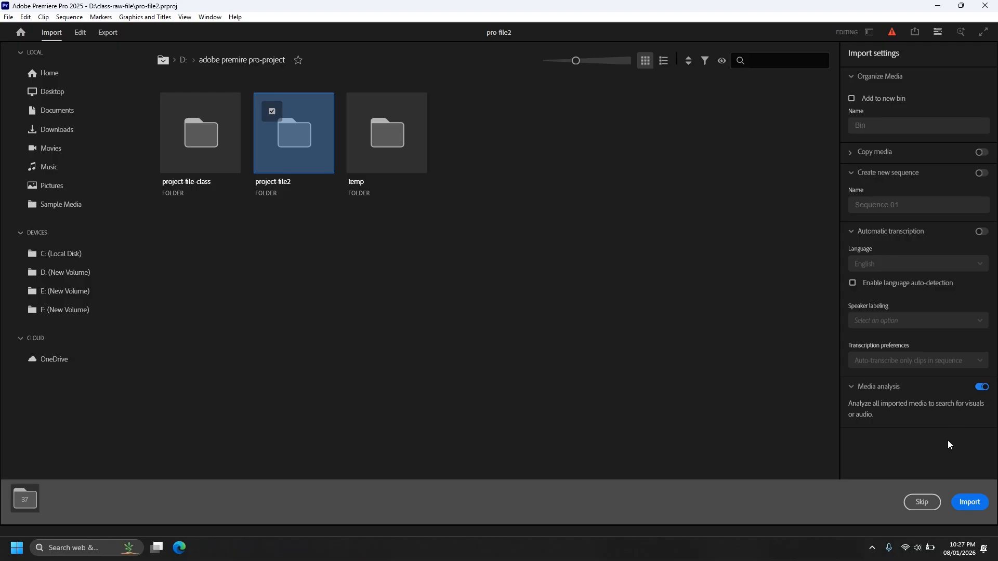
{"action": "left_click", "coordinate": [970, 502]}
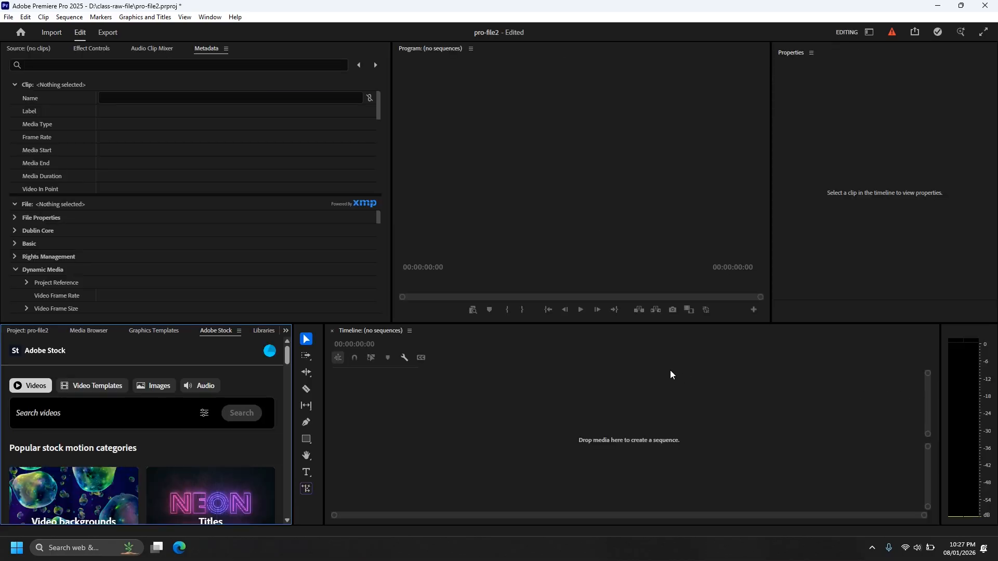
Show the imported media of pro-file2 and narrow the Source monitor to give the Program monitor more width.
{"action": "left_click", "coordinate": [40, 332]}
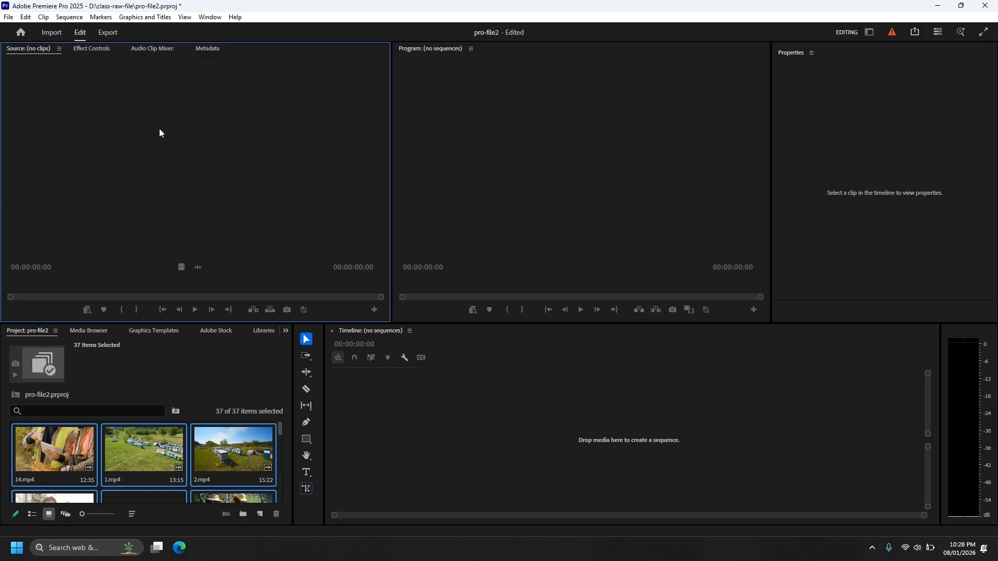
{"action": "left_click_drag", "start_coordinate": [391, 193], "coordinate": [302, 202]}
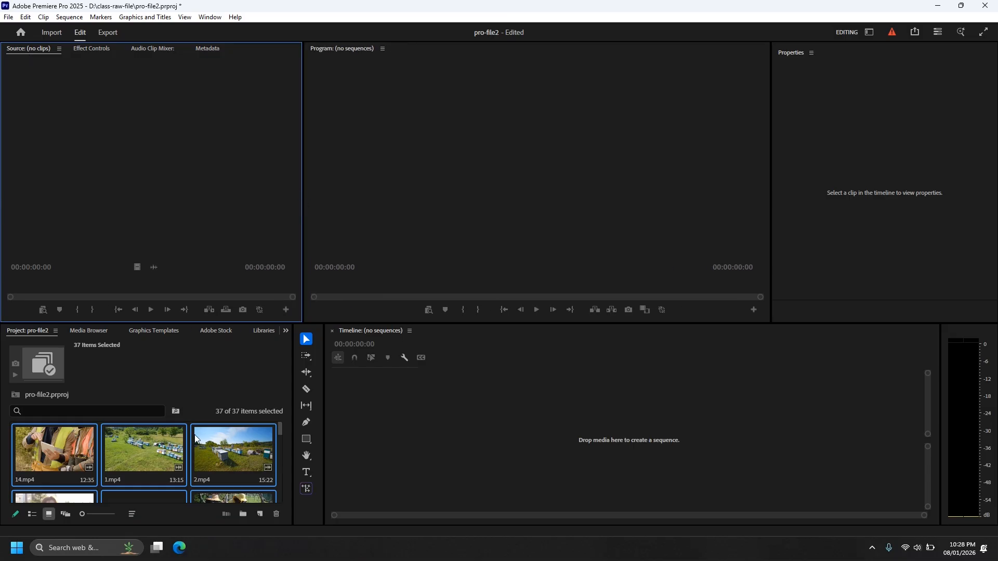
{"action": "scroll", "coordinate": [186, 445], "scroll_direction": "down", "scroll_amount": 3}
{"action": "scroll", "coordinate": [185, 445], "scroll_direction": "up", "scroll_amount": 2}
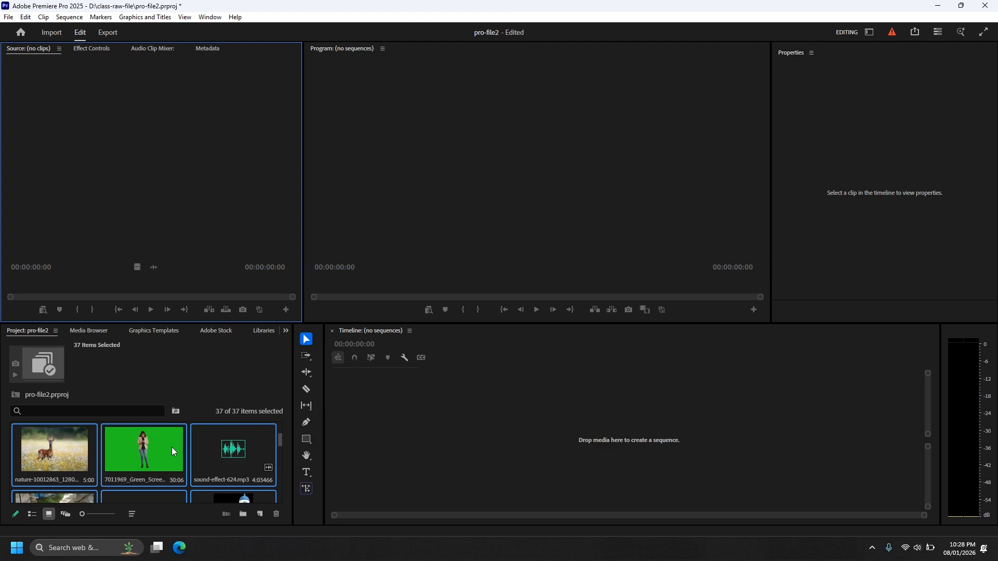
Display the project items as a list, maximize that list to the full window and look through its entries.
{"action": "left_click", "coordinate": [32, 514]}
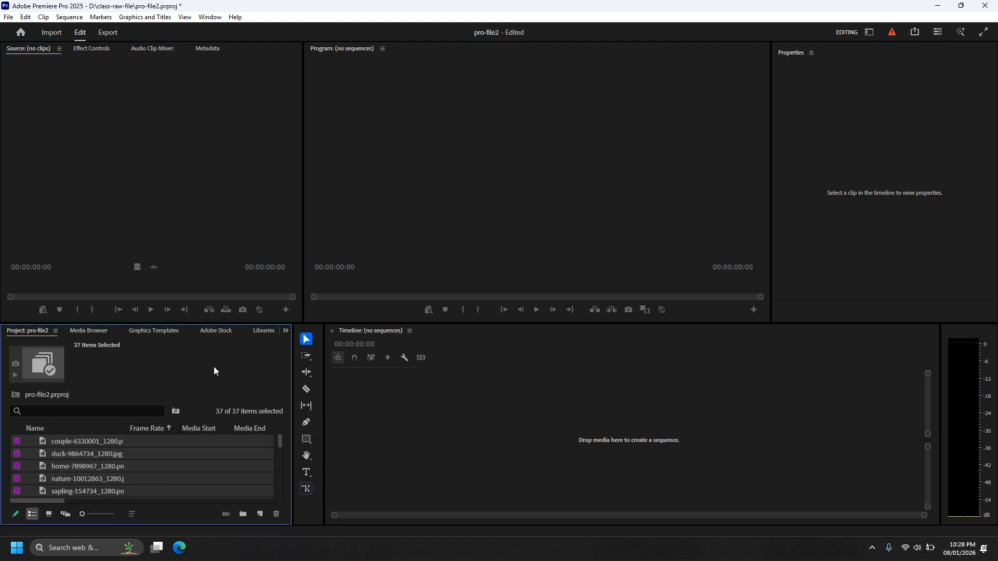
{"action": "key", "text": "grave"}
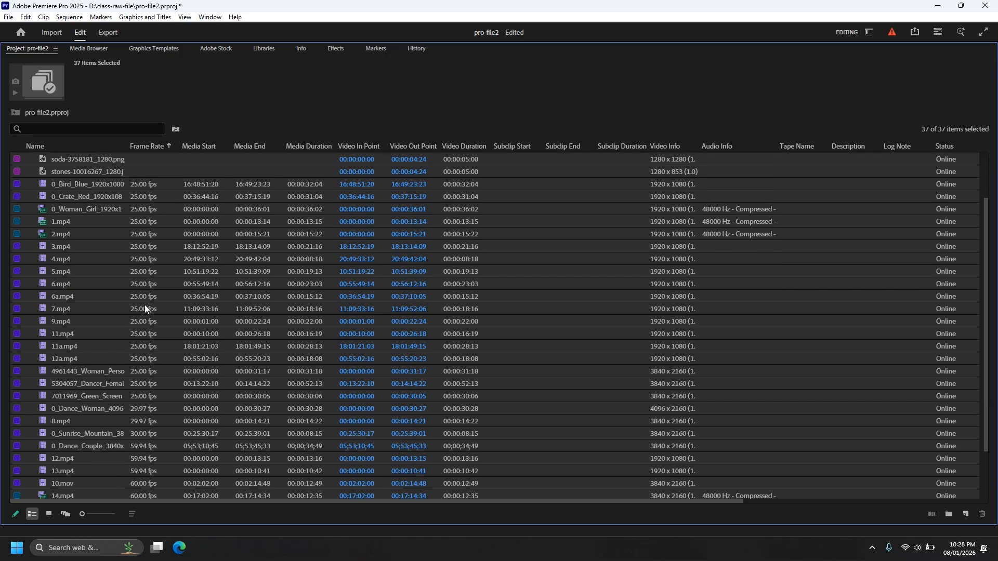
{"action": "scroll", "coordinate": [144, 304], "scroll_direction": "down", "scroll_amount": 5}
{"action": "scroll", "coordinate": [734, 396], "scroll_direction": "up", "scroll_amount": 5}
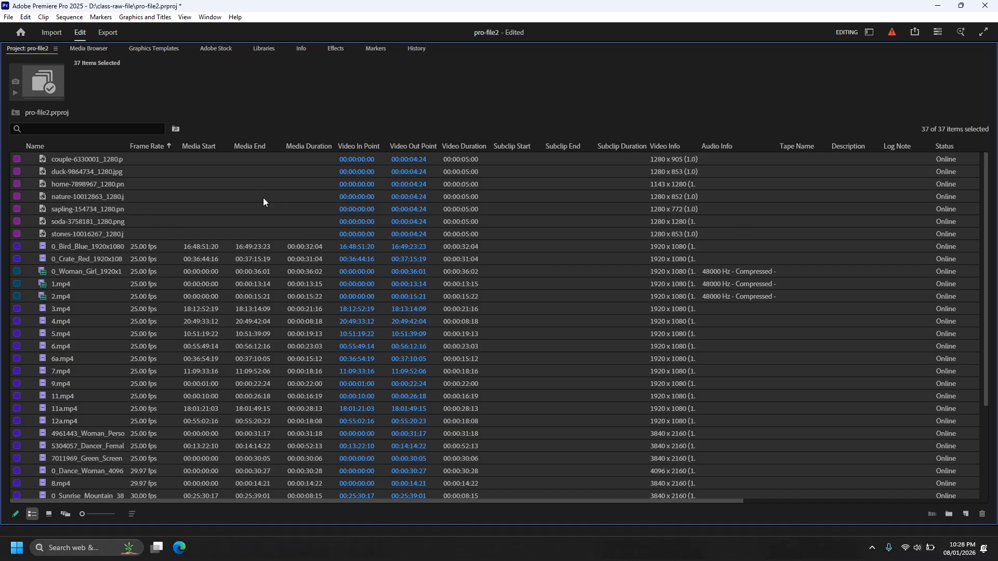
Limit the project list's metadata display to Label, Media Type and Media Duration besides the name.
{"action": "right_click", "coordinate": [223, 147]}
{"action": "left_click", "coordinate": [259, 155]}
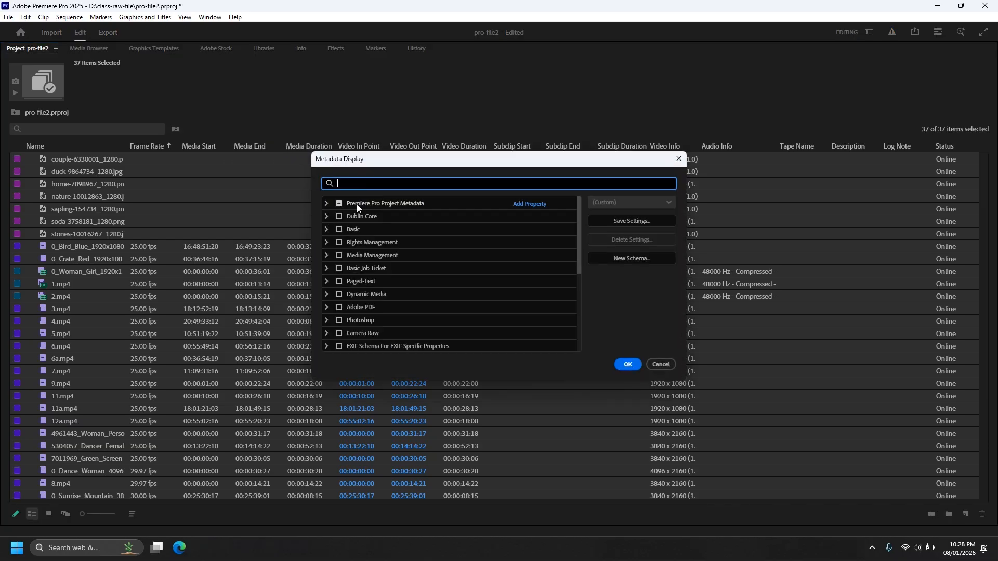
{"action": "left_click", "coordinate": [328, 202]}
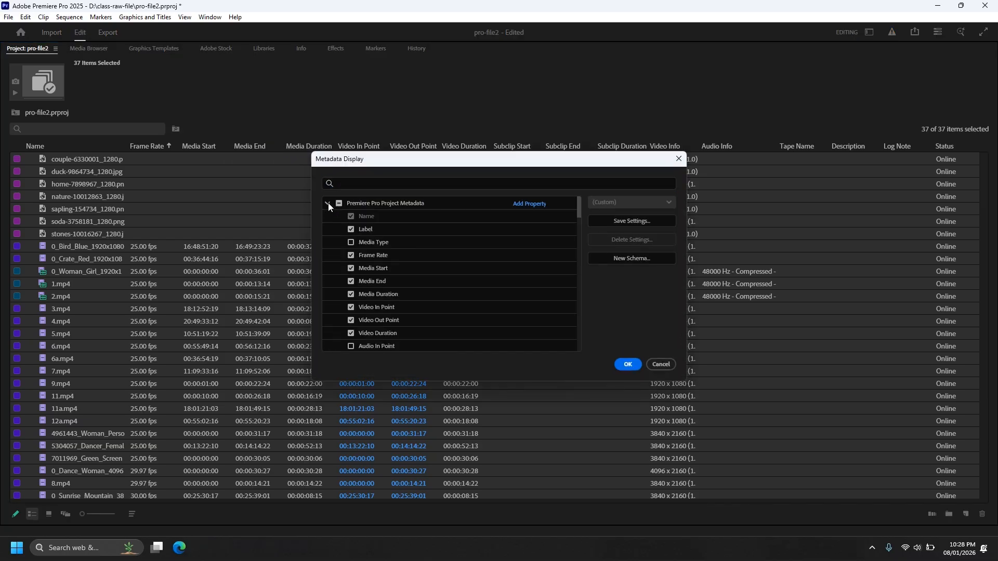
{"action": "left_click", "coordinate": [339, 204]}
{"action": "left_click", "coordinate": [338, 204]}
{"action": "left_click", "coordinate": [351, 230]}
{"action": "left_click", "coordinate": [350, 243]}
{"action": "left_click", "coordinate": [623, 365]}
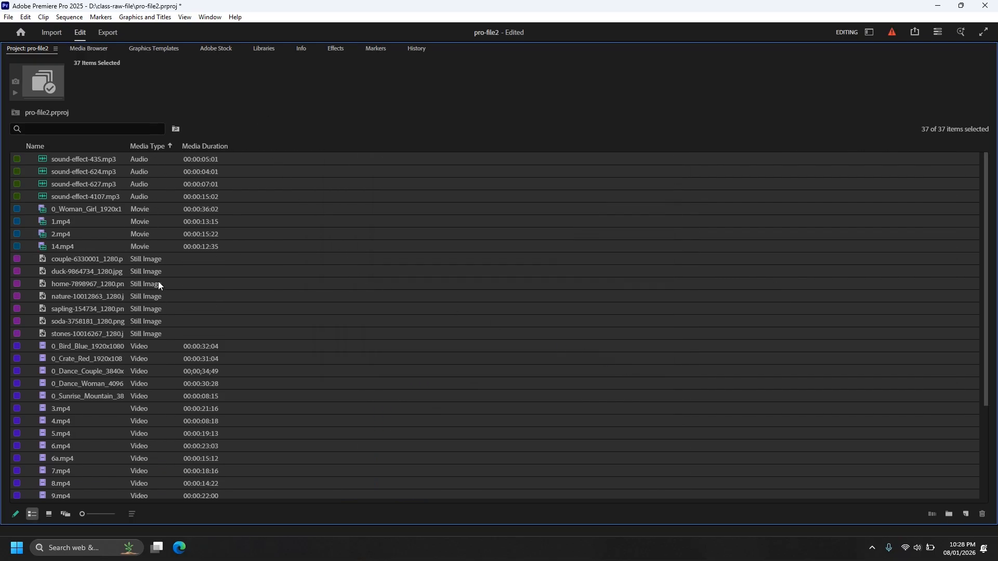
Sort the project items by Media Type in descending order and look through the grouped media.
{"action": "left_click", "coordinate": [167, 148]}
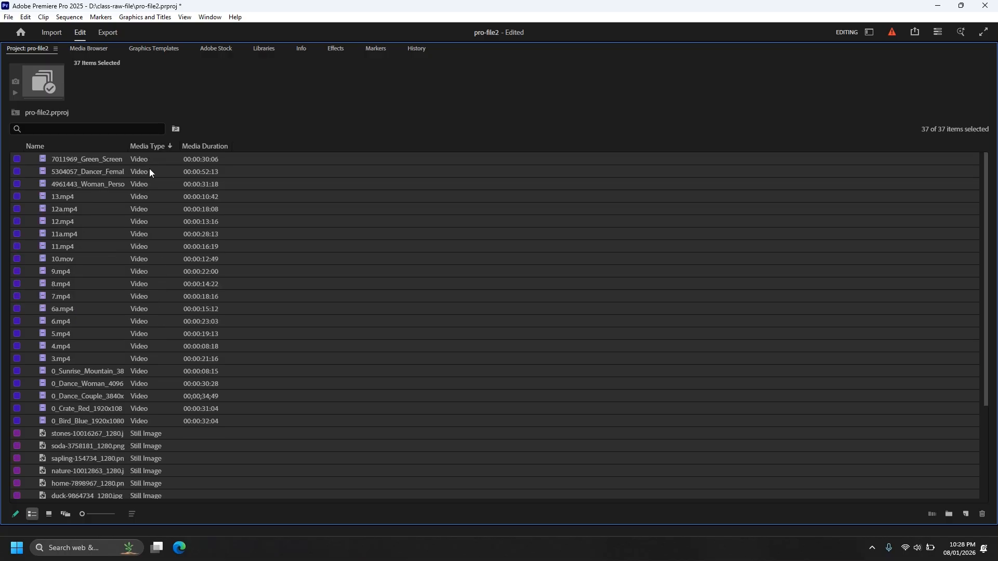
{"action": "scroll", "coordinate": [153, 362], "scroll_direction": "down", "scroll_amount": 5}
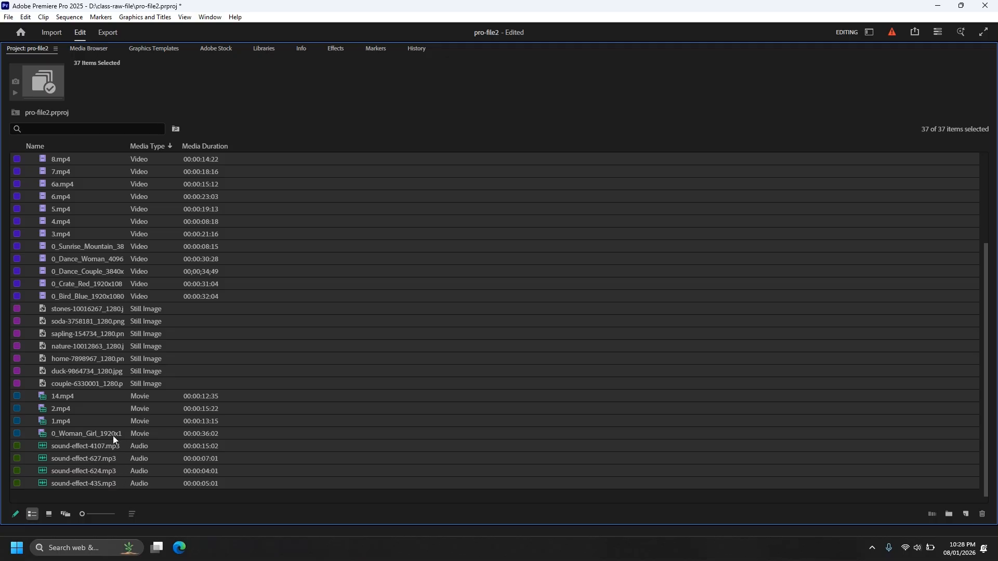
{"action": "scroll", "coordinate": [105, 438], "scroll_direction": "up", "scroll_amount": 5}
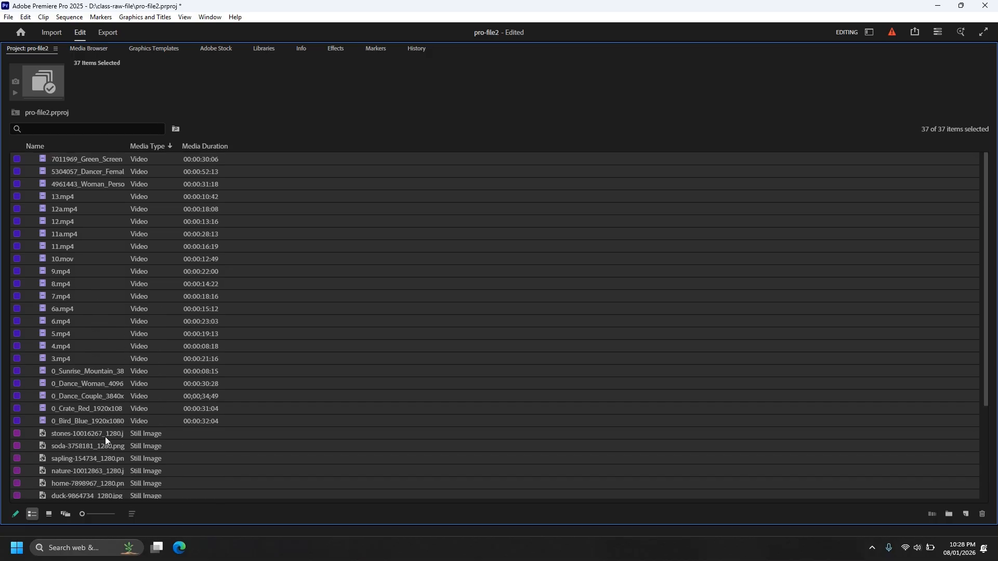
Clear the selection and create a new bin named main-asset at the project's root.
{"action": "left_click", "coordinate": [314, 257]}
{"action": "scroll", "coordinate": [304, 338], "scroll_direction": "down", "scroll_amount": 3}
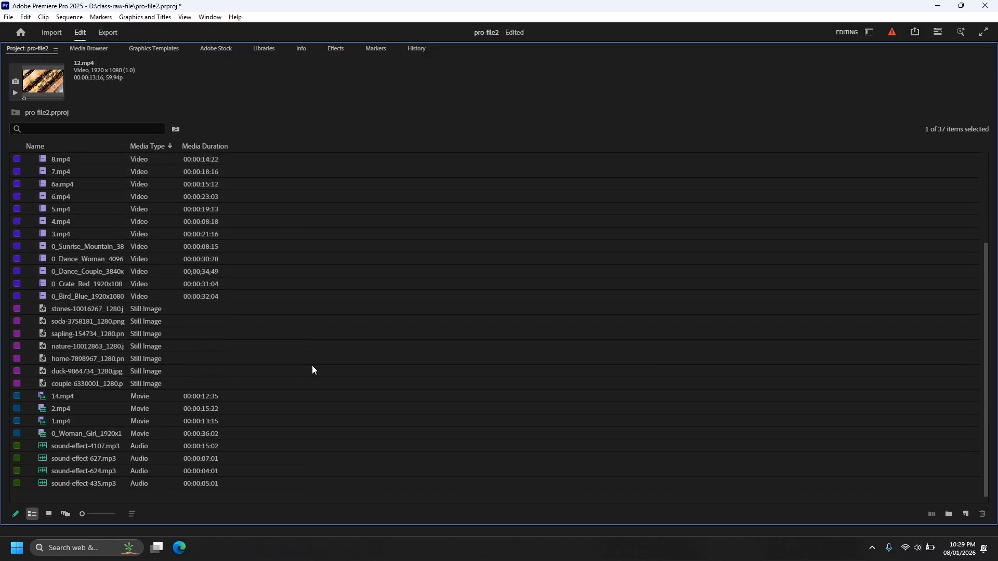
{"action": "right_click", "coordinate": [188, 496]}
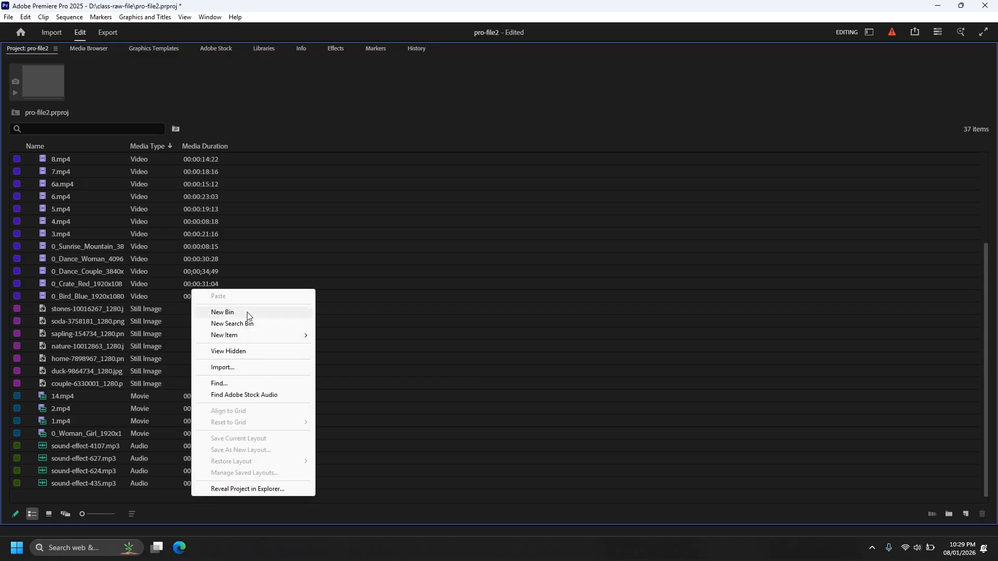
{"action": "left_click", "coordinate": [177, 502]}
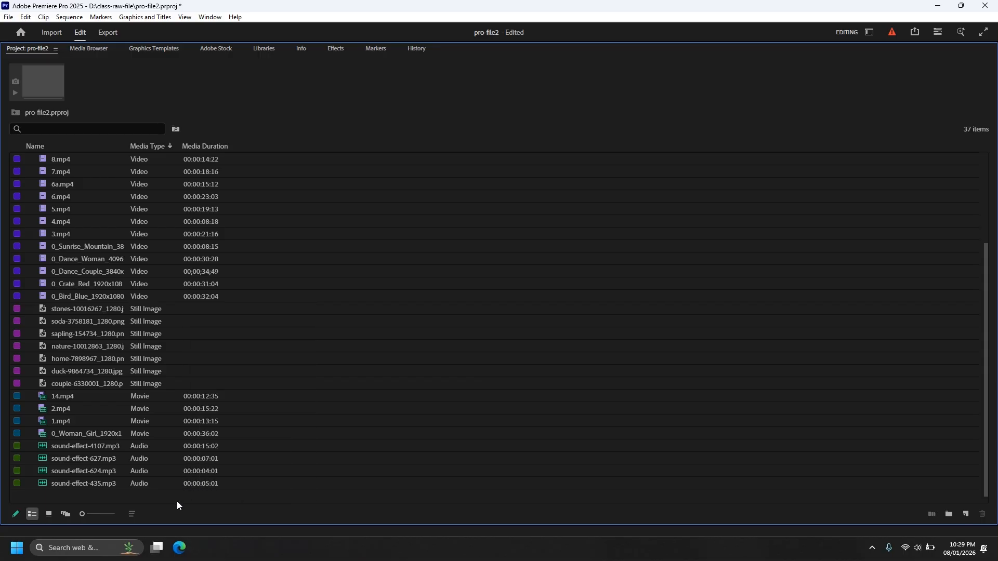
{"action": "key", "text": "ctrl+b"}
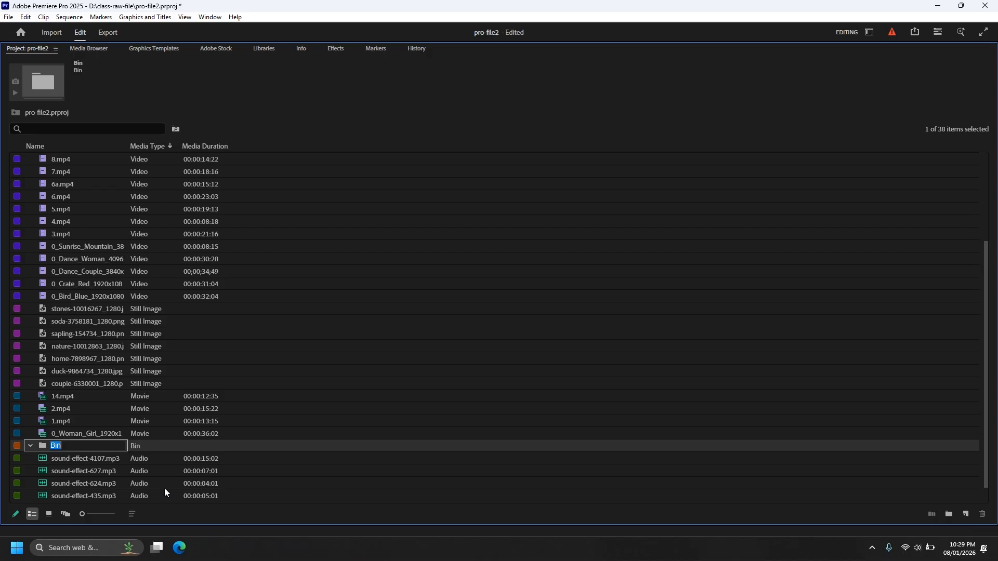
{"action": "type", "text": "main-asset"}
{"action": "left_click", "coordinate": [205, 411]}
Move all imported clips, images and sound effects into the main-asset bin and collapse the bin.
{"action": "left_click", "coordinate": [80, 497]}
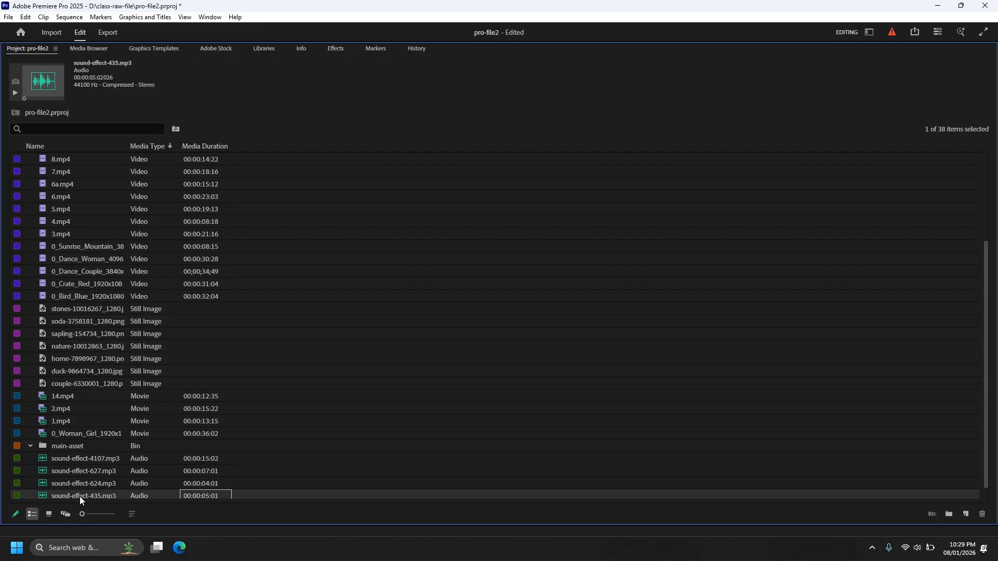
{"action": "scroll", "coordinate": [97, 459], "scroll_direction": "up", "scroll_amount": 4}
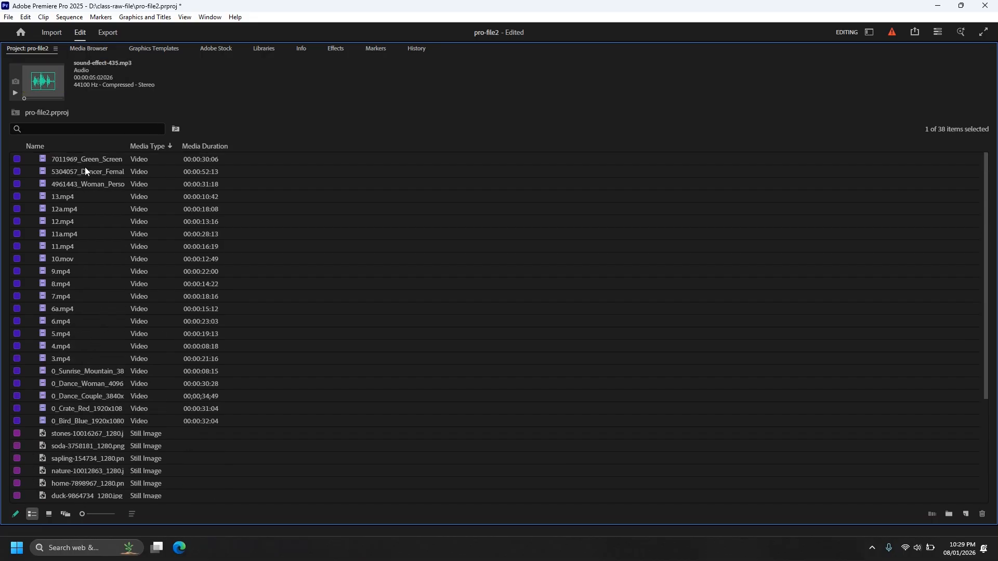
{"action": "key", "text": "ctrl+a"}
{"action": "scroll", "coordinate": [120, 397], "scroll_direction": "down", "scroll_amount": 4}
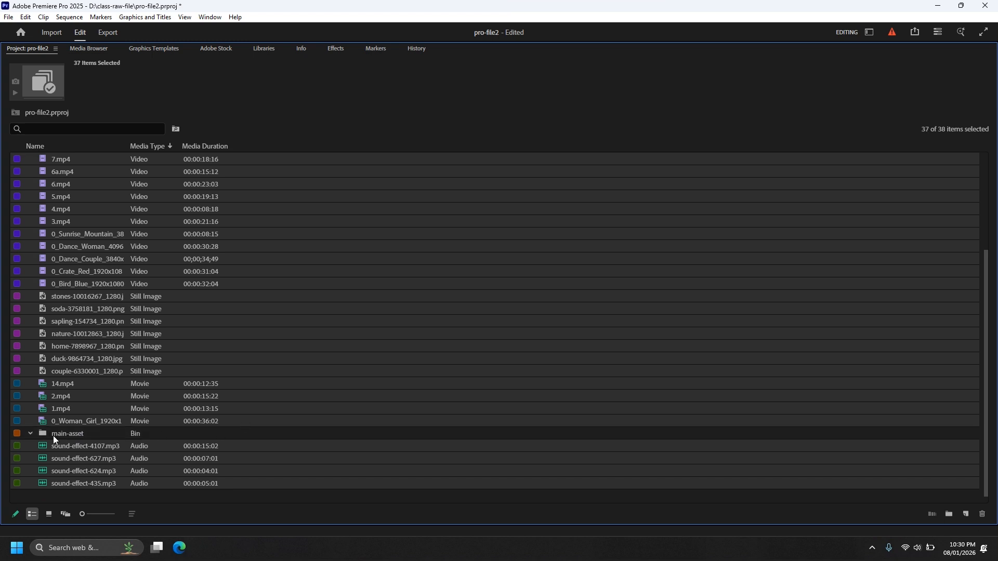
{"action": "left_click_drag", "start_coordinate": [66, 425], "coordinate": [67, 436]}
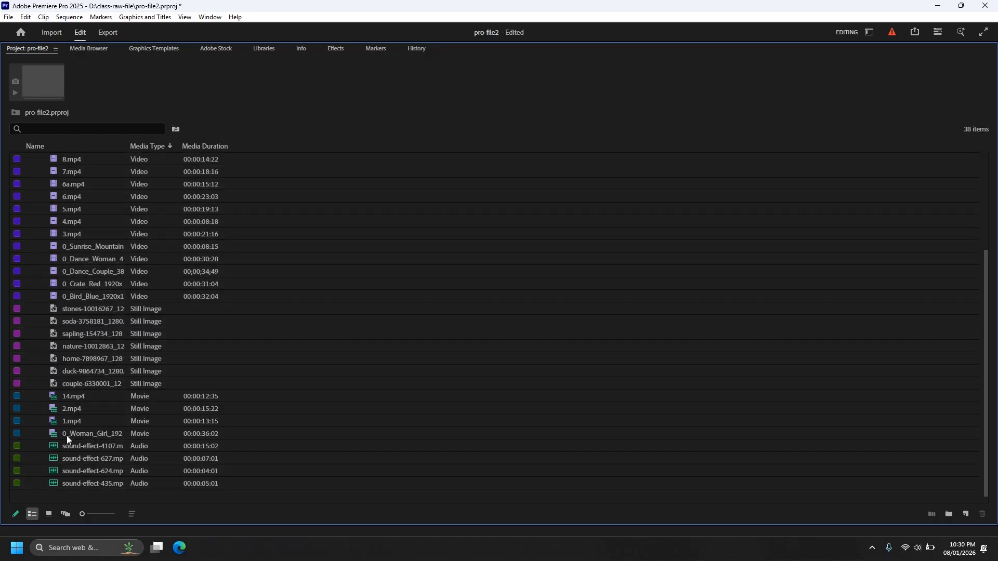
{"action": "scroll", "coordinate": [108, 383], "scroll_direction": "up", "scroll_amount": 5}
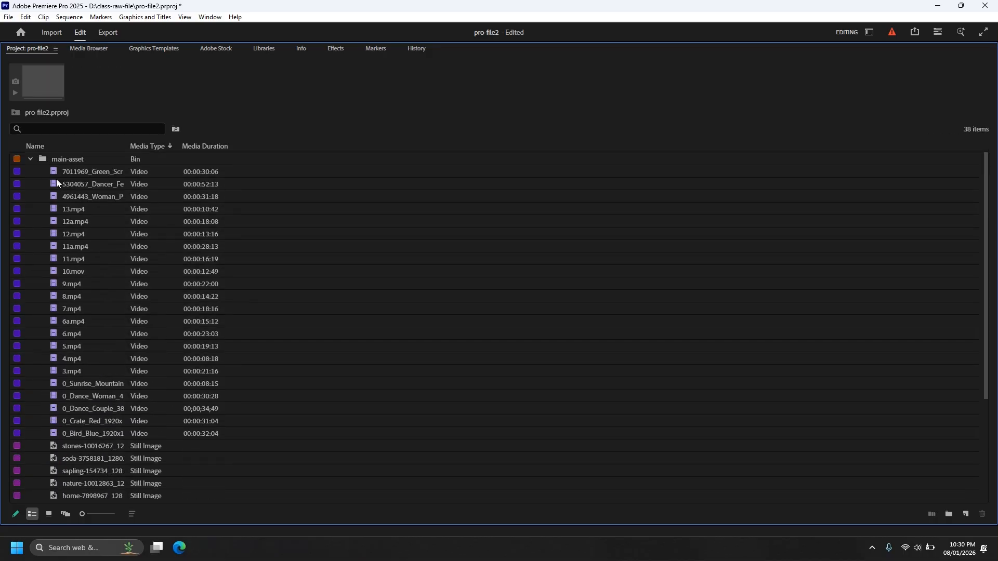
{"action": "left_click", "coordinate": [31, 159]}
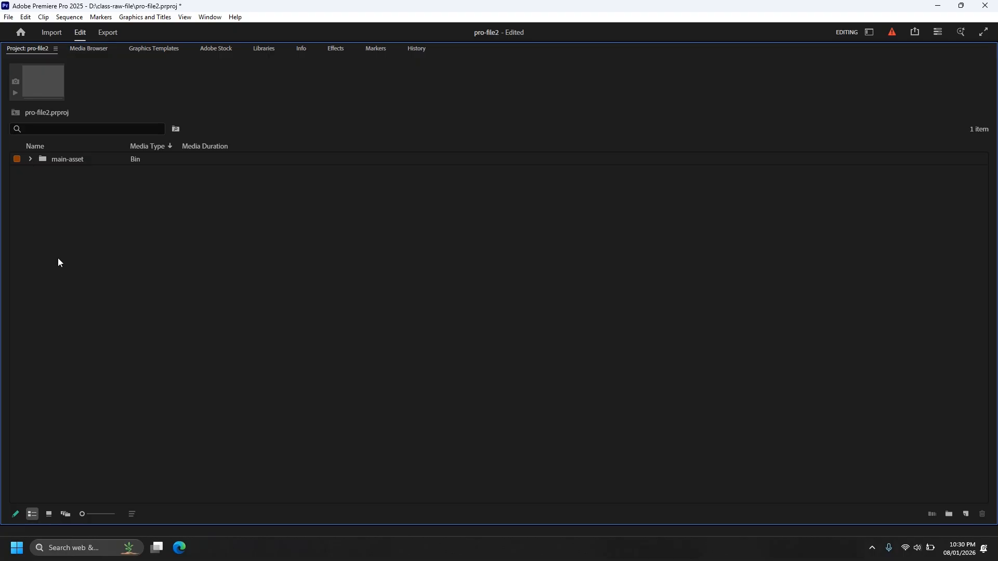
Create a new bin named video at the project's root and expand the main-asset bin.
{"action": "key", "text": "ctrl+b"}
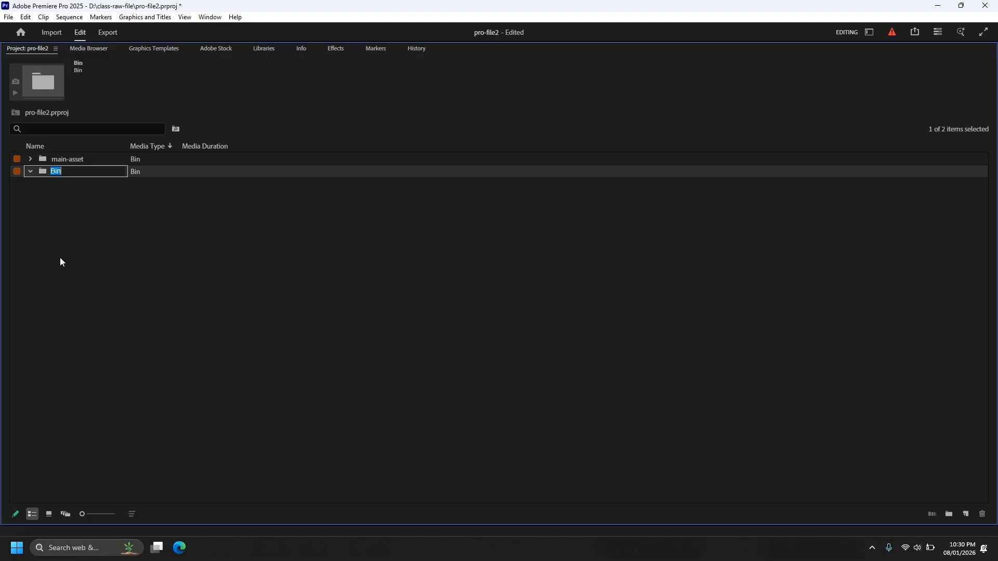
{"action": "type", "text": "video"}
{"action": "left_click", "coordinate": [81, 267]}
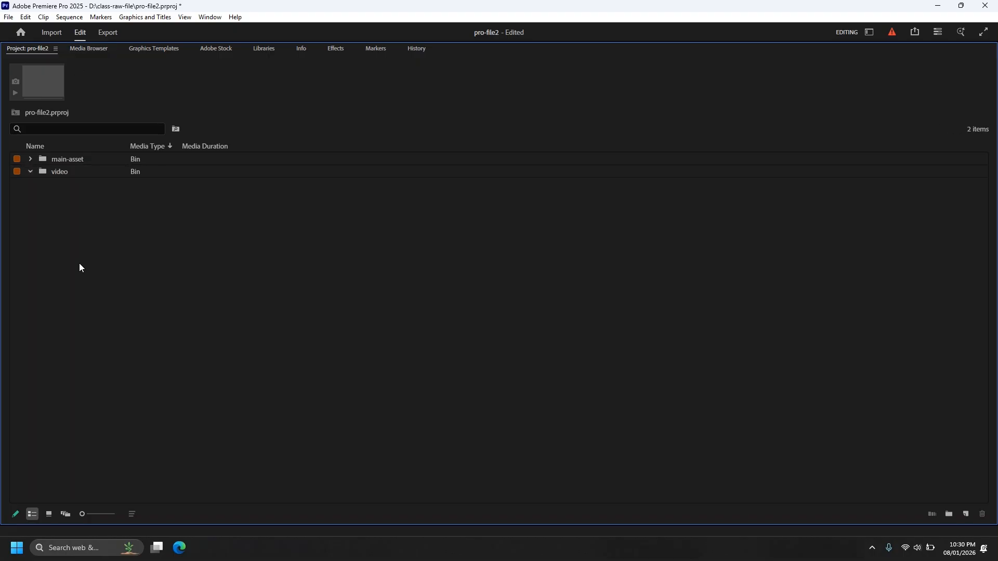
{"action": "left_click", "coordinate": [30, 159]}
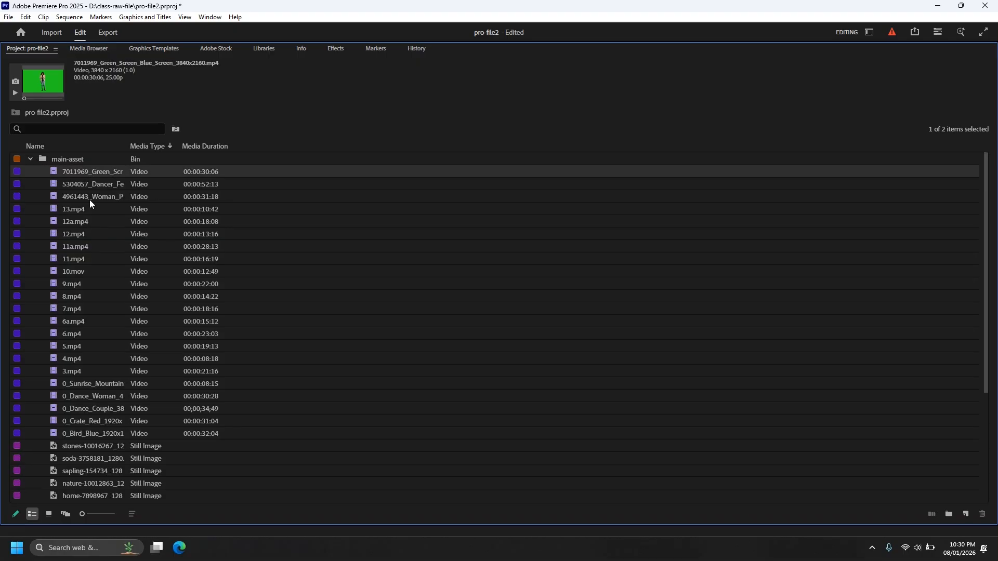
Try to move all Video-type clips plus 14.mp4, 2.mp4 and 1.mp4 out of main-asset into the video bin.
{"action": "scroll", "coordinate": [83, 250], "scroll_direction": "down", "scroll_amount": 2}
{"action": "scroll", "coordinate": [102, 372], "scroll_direction": "down", "scroll_amount": 1}
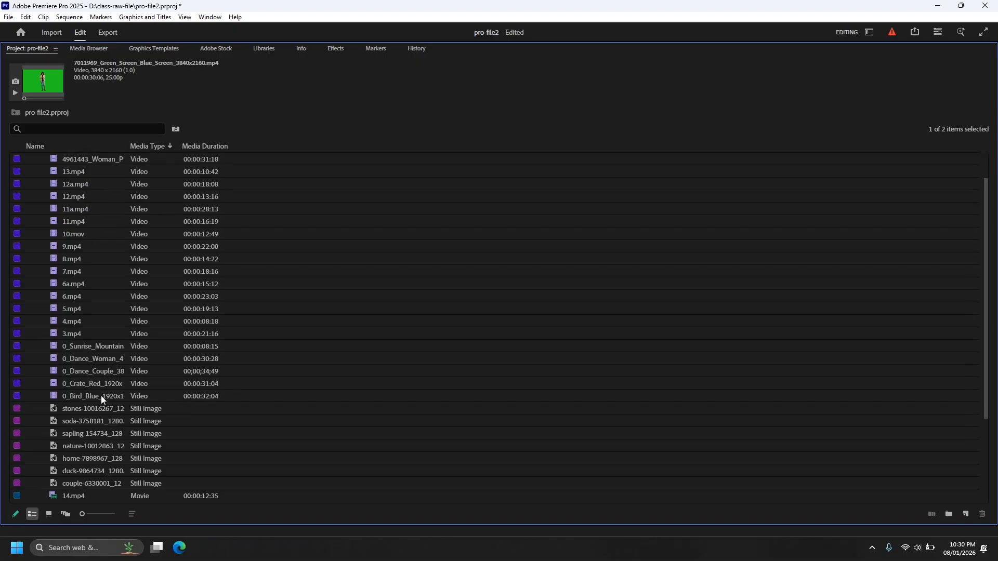
{"action": "left_click", "coordinate": [101, 395], "text": "shift"}
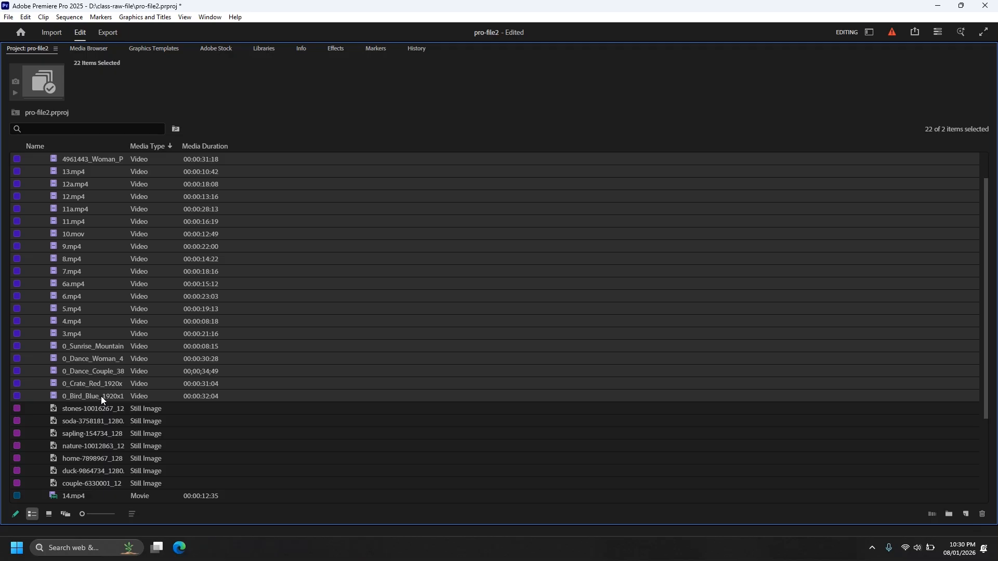
{"action": "scroll", "coordinate": [101, 396], "scroll_direction": "down", "scroll_amount": 8}
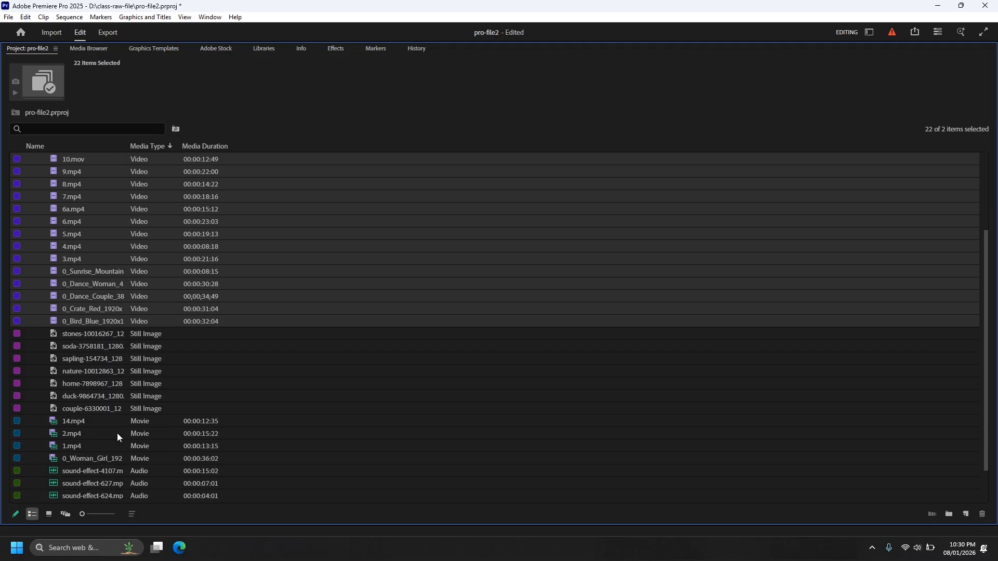
{"action": "scroll", "coordinate": [128, 417], "scroll_direction": "down", "scroll_amount": 1}
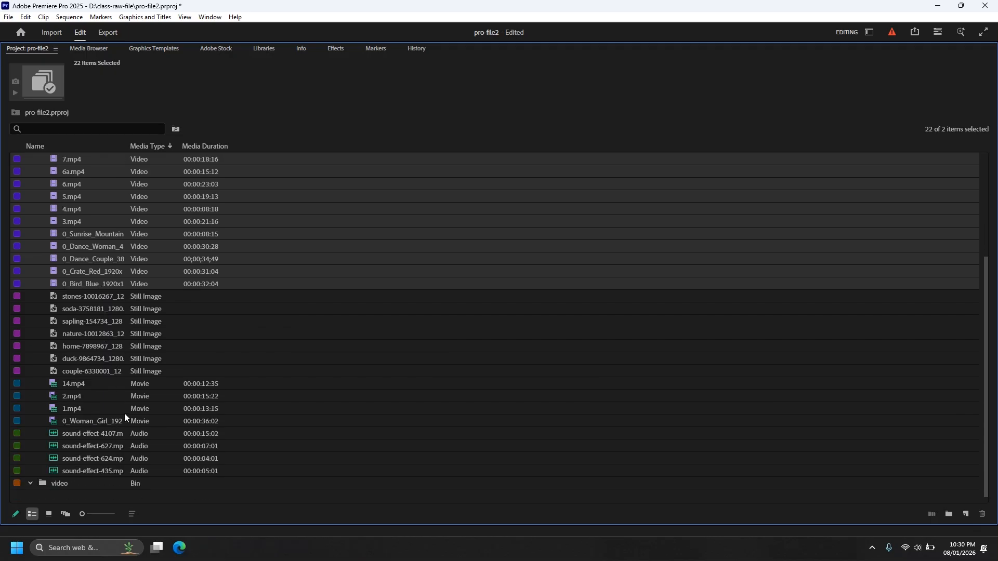
{"action": "left_click", "coordinate": [80, 386], "text": "ctrl"}
{"action": "left_click", "coordinate": [80, 397], "text": "ctrl"}
{"action": "left_click", "coordinate": [84, 408], "text": "ctrl"}
{"action": "scroll", "coordinate": [149, 385], "scroll_direction": "up", "scroll_amount": 5}
{"action": "scroll", "coordinate": [150, 385], "scroll_direction": "down", "scroll_amount": 10}
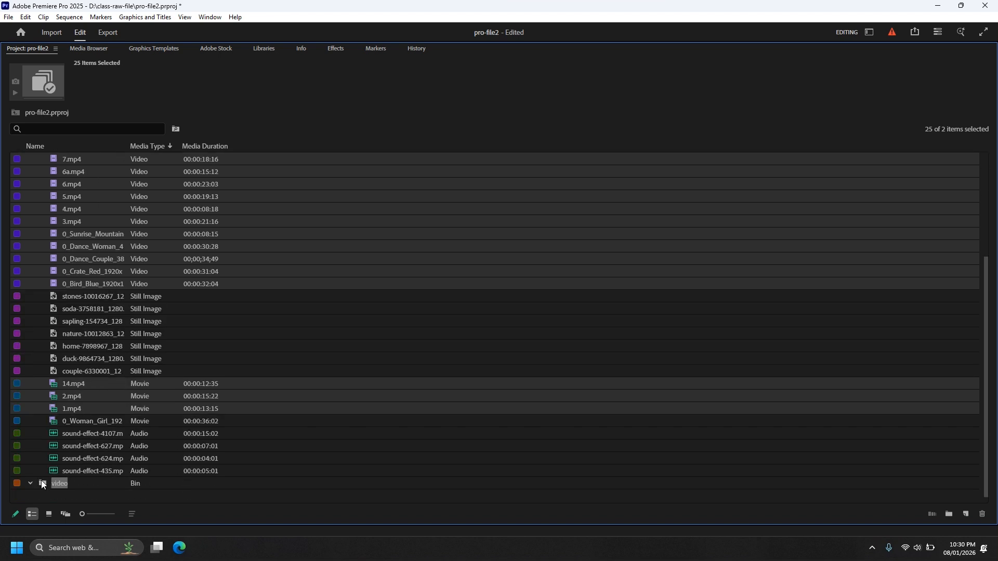
{"action": "left_click_drag", "start_coordinate": [43, 484], "coordinate": [44, 484]}
{"action": "scroll", "coordinate": [83, 338], "scroll_direction": "up", "scroll_amount": 5}
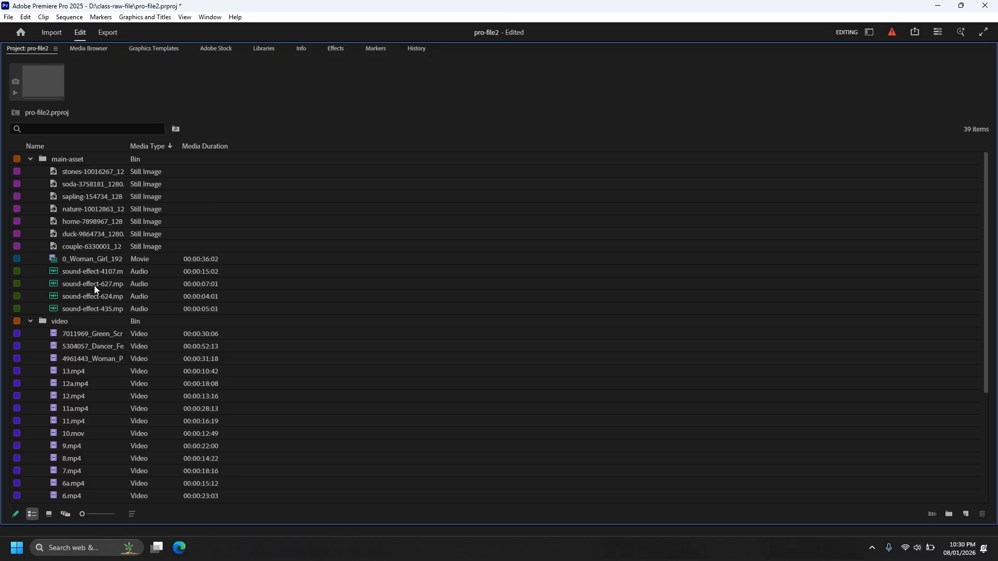
{"action": "scroll", "coordinate": [96, 291], "scroll_direction": "down", "scroll_amount": 5}
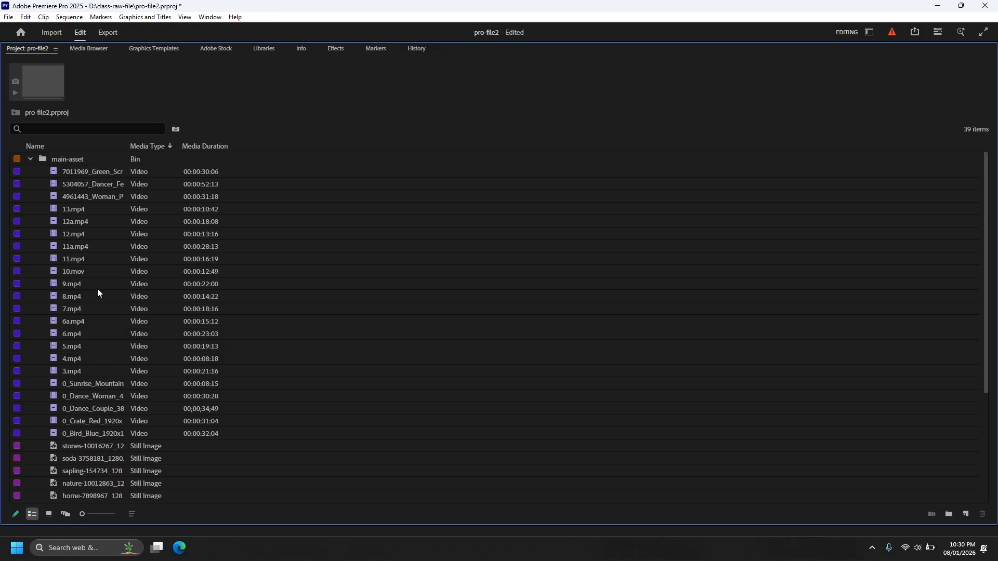
Copy all Video-type clips plus 14.mp4, 2.mp4 and 1.mp4 from main-asset into the video bin, keeping the originals.
{"action": "left_click", "coordinate": [67, 171]}
{"action": "scroll", "coordinate": [87, 316], "scroll_direction": "down", "scroll_amount": 1}
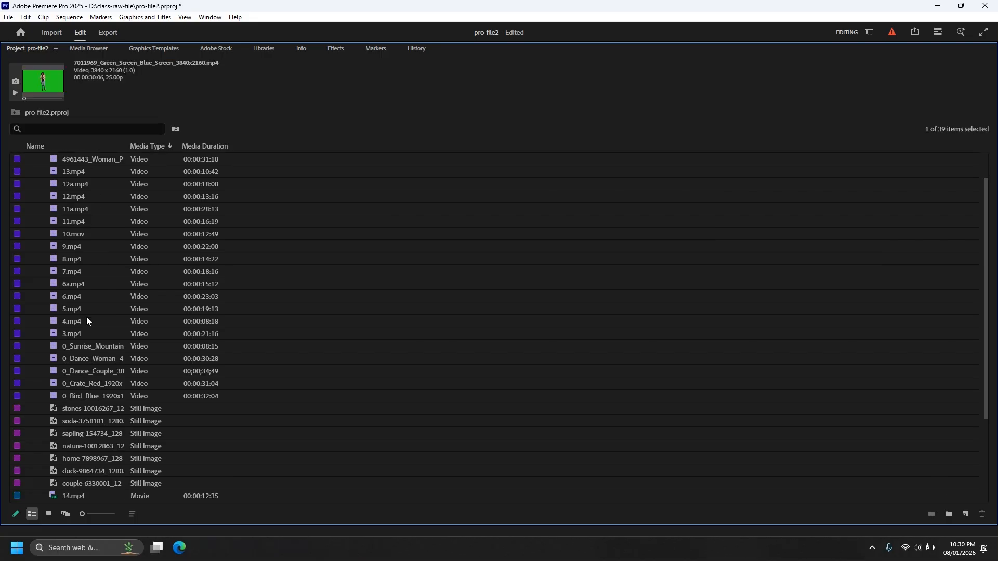
{"action": "left_click", "coordinate": [72, 396], "text": "shift"}
{"action": "scroll", "coordinate": [108, 437], "scroll_direction": "down", "scroll_amount": 3}
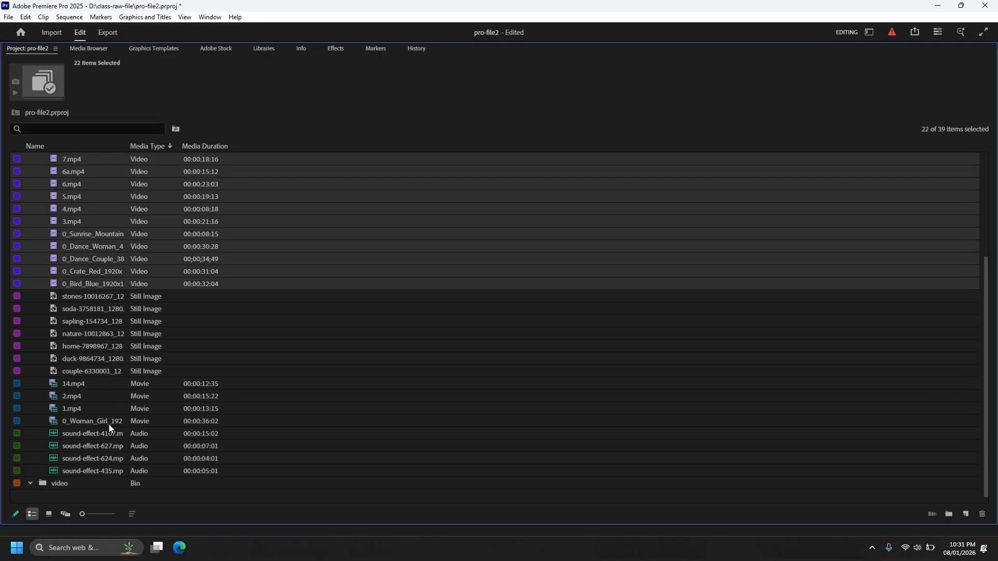
{"action": "left_click", "coordinate": [73, 384], "text": "ctrl"}
{"action": "left_click", "coordinate": [70, 395], "text": "ctrl"}
{"action": "left_click", "coordinate": [70, 409], "text": "ctrl"}
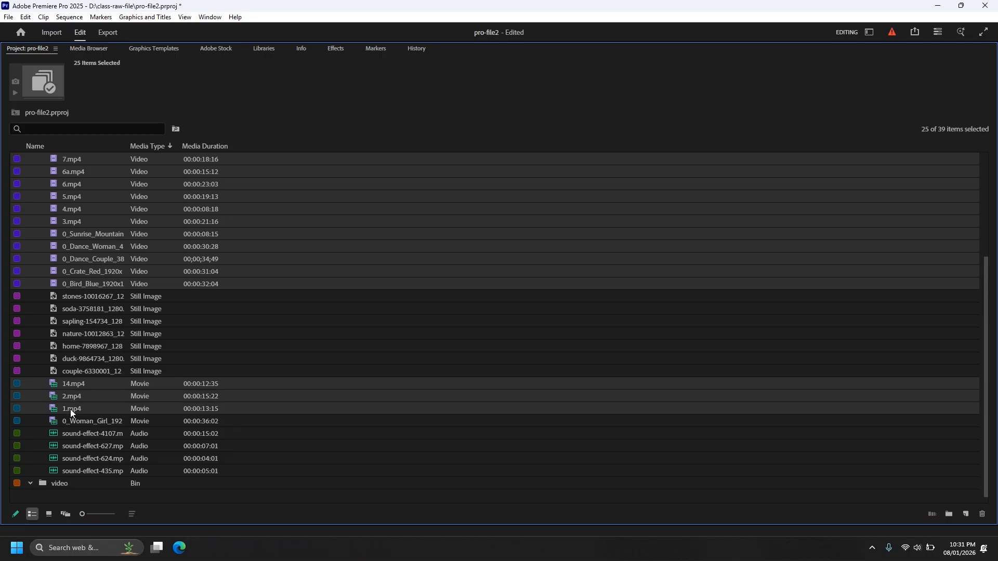
{"action": "left_click", "coordinate": [47, 486]}
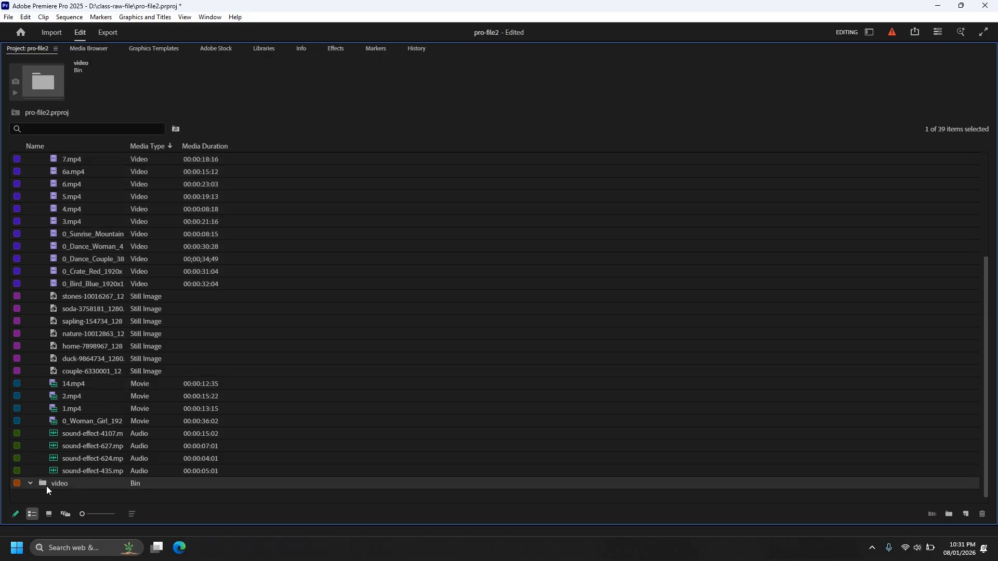
{"action": "scroll", "coordinate": [74, 451], "scroll_direction": "down", "scroll_amount": 3}
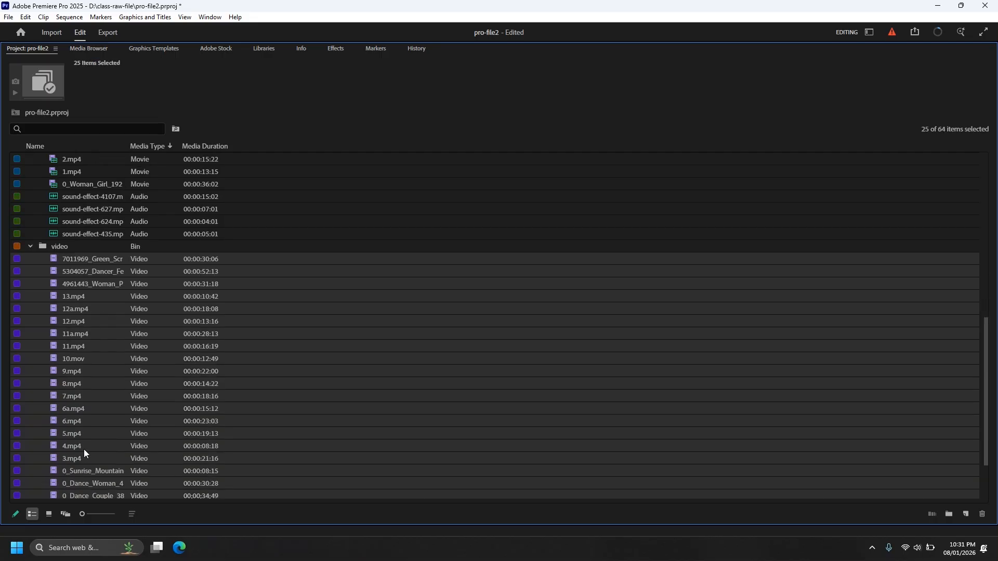
Open the video bin on its own and display its clips as thumbnails in Icon View.
{"action": "scroll", "coordinate": [86, 484], "scroll_direction": "down", "scroll_amount": 1}
{"action": "scroll", "coordinate": [86, 484], "scroll_direction": "up", "scroll_amount": 2}
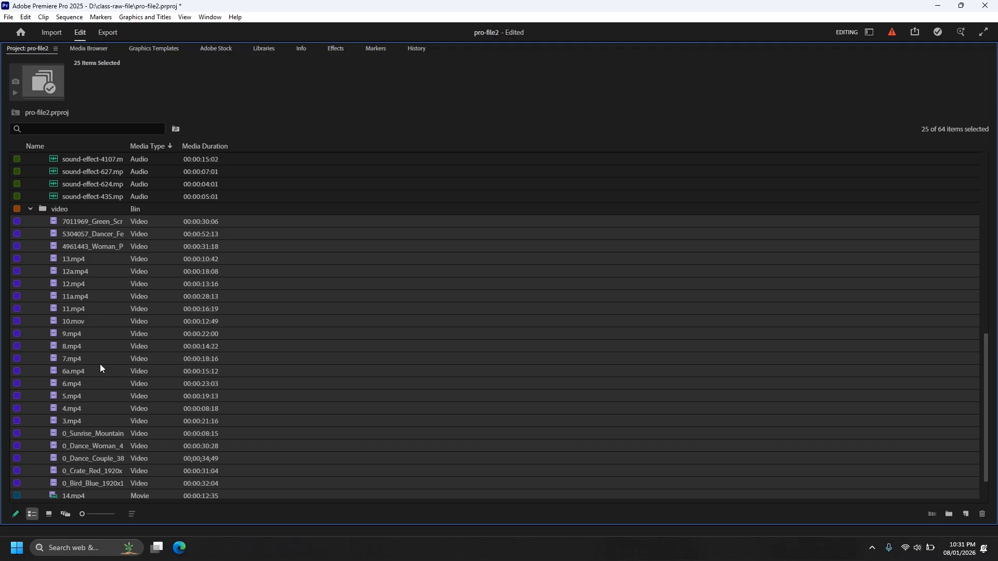
{"action": "scroll", "coordinate": [100, 364], "scroll_direction": "up", "scroll_amount": 3}
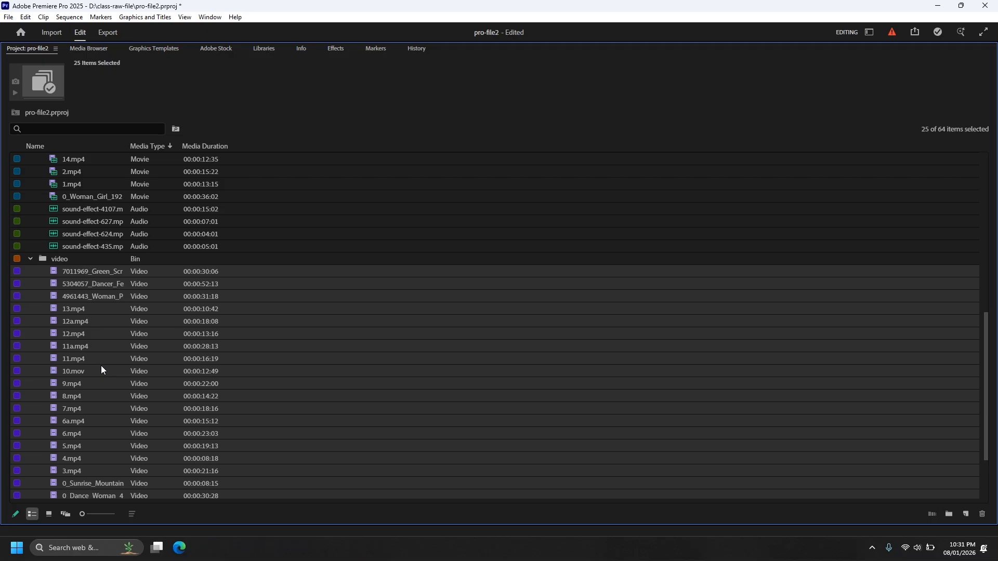
{"action": "scroll", "coordinate": [101, 366], "scroll_direction": "up", "scroll_amount": 4}
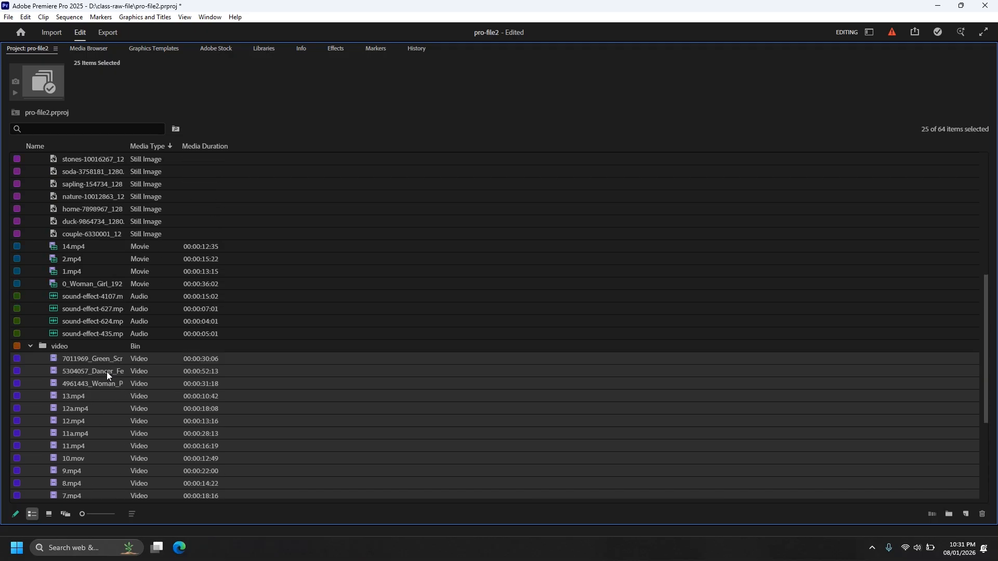
{"action": "double_click", "coordinate": [49, 333]}
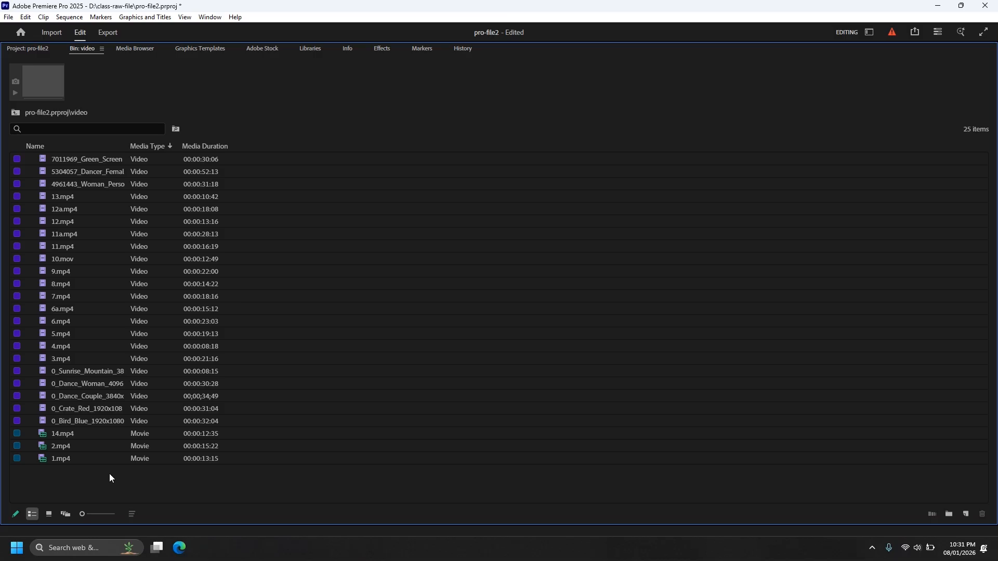
{"action": "left_click", "coordinate": [50, 514]}
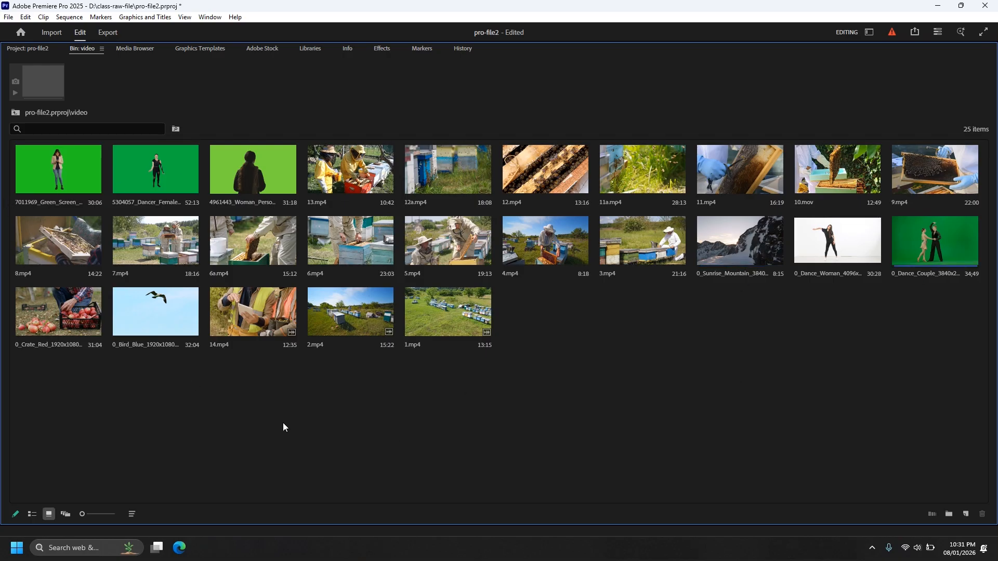
Create a new bin named bee-farming inside the video bin.
{"action": "key", "text": "ctrl+b"}
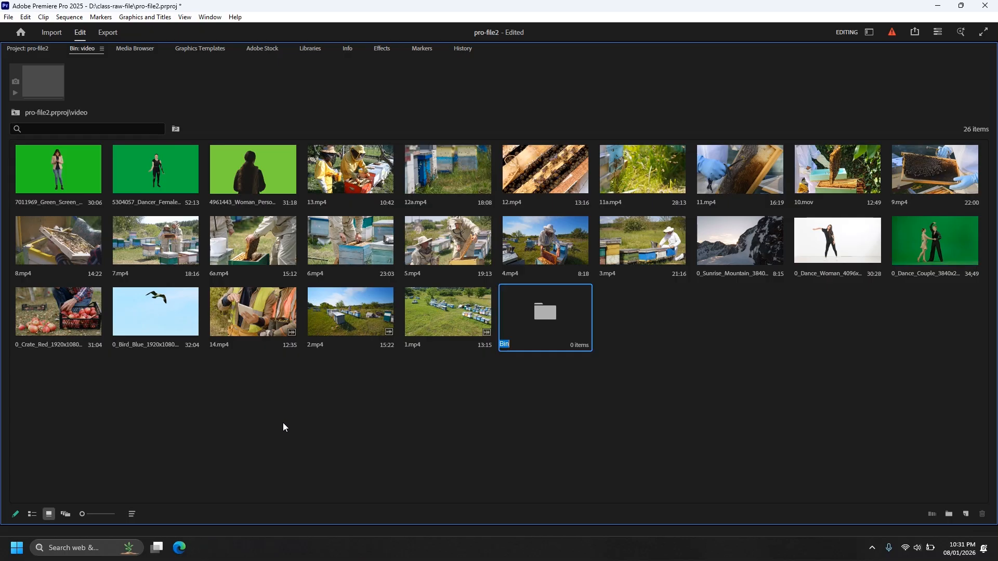
{"action": "type", "text": "bee-farming"}
{"action": "left_click", "coordinate": [500, 418]}
Move clips 1 to 9, 6a, 11, 11a, 12, 12a, 13, 14 and the 0_Crate_Red clip into the bee-farming bin.
{"action": "left_click", "coordinate": [366, 186]}
{"action": "left_click", "coordinate": [444, 185], "text": "ctrl"}
{"action": "left_click", "coordinate": [553, 188], "text": "ctrl"}
{"action": "left_click", "coordinate": [645, 184], "text": "ctrl"}
{"action": "left_click", "coordinate": [740, 185], "text": "ctrl"}
{"action": "left_click", "coordinate": [837, 182], "text": "ctrl"}
{"action": "left_click", "coordinate": [975, 173], "text": "ctrl"}
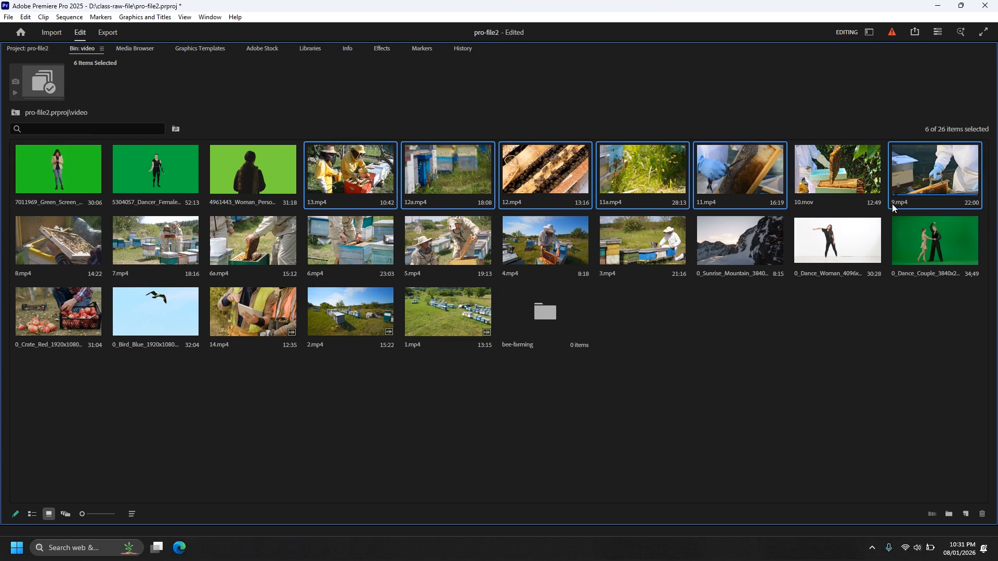
{"action": "left_click", "coordinate": [661, 253], "text": "ctrl"}
{"action": "left_click", "coordinate": [573, 245], "text": "ctrl"}
{"action": "left_click", "coordinate": [423, 264], "text": "ctrl"}
{"action": "left_click", "coordinate": [351, 244], "text": "ctrl"}
{"action": "left_click", "coordinate": [253, 245], "text": "ctrl"}
{"action": "left_click", "coordinate": [156, 243], "text": "ctrl"}
{"action": "left_click", "coordinate": [66, 241], "text": "ctrl"}
{"action": "left_click", "coordinate": [30, 326], "text": "ctrl"}
{"action": "left_click", "coordinate": [251, 323], "text": "ctrl"}
{"action": "left_click", "coordinate": [353, 319], "text": "ctrl"}
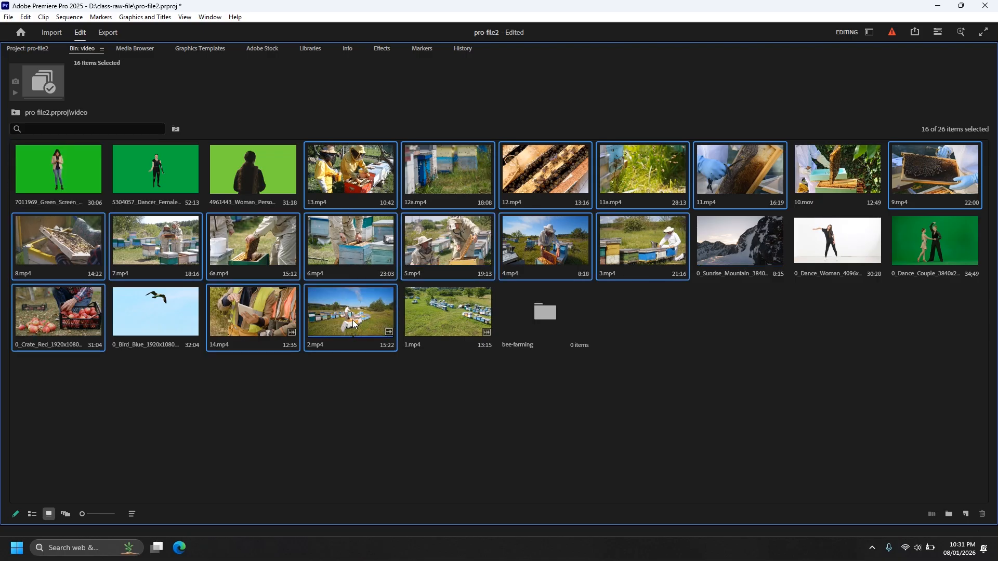
{"action": "left_click", "coordinate": [462, 330], "text": "ctrl"}
{"action": "left_click_drag", "start_coordinate": [457, 312], "coordinate": [544, 314]}
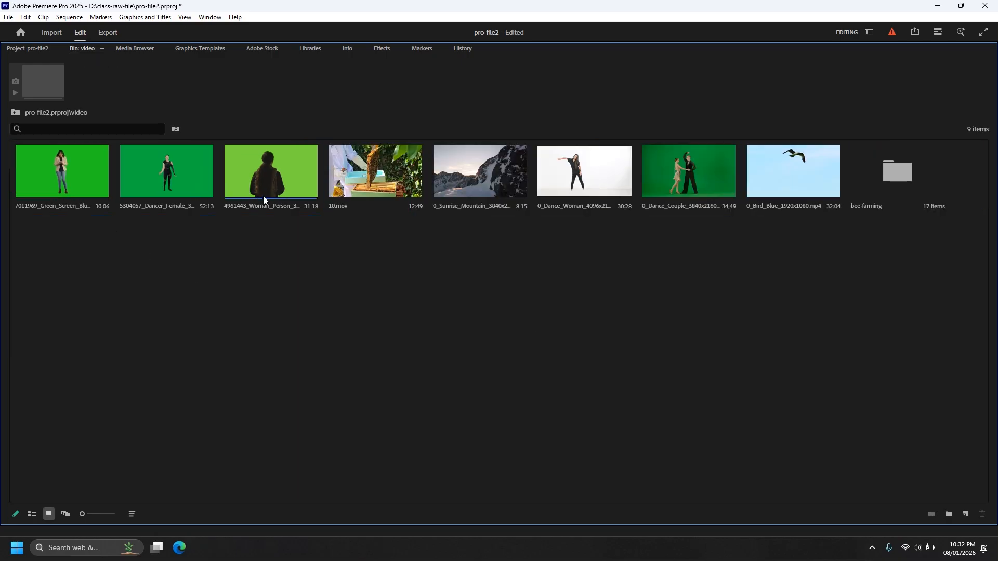
Create another bin named gree-screen inside the video bin.
{"action": "key", "text": "ctrl+b"}
{"action": "type", "text": "gree-screen"}
{"action": "left_click", "coordinate": [78, 222]}
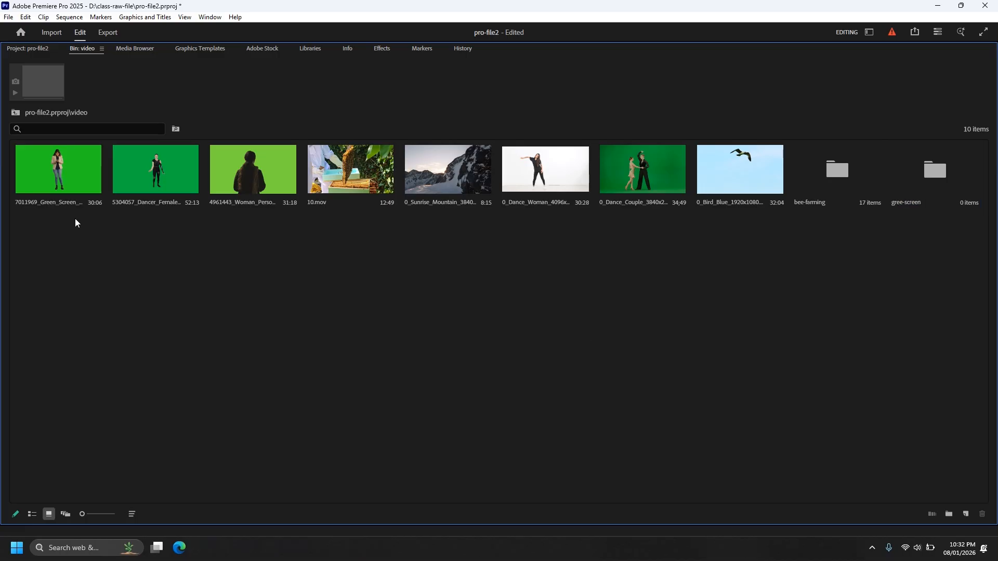
Move the four green-background clips, including 0_Dance_Couple, into the gree-screen bin and 10.mov into the bee-farming bin.
{"action": "left_click", "coordinate": [62, 182]}
{"action": "left_click", "coordinate": [238, 188], "text": "shift"}
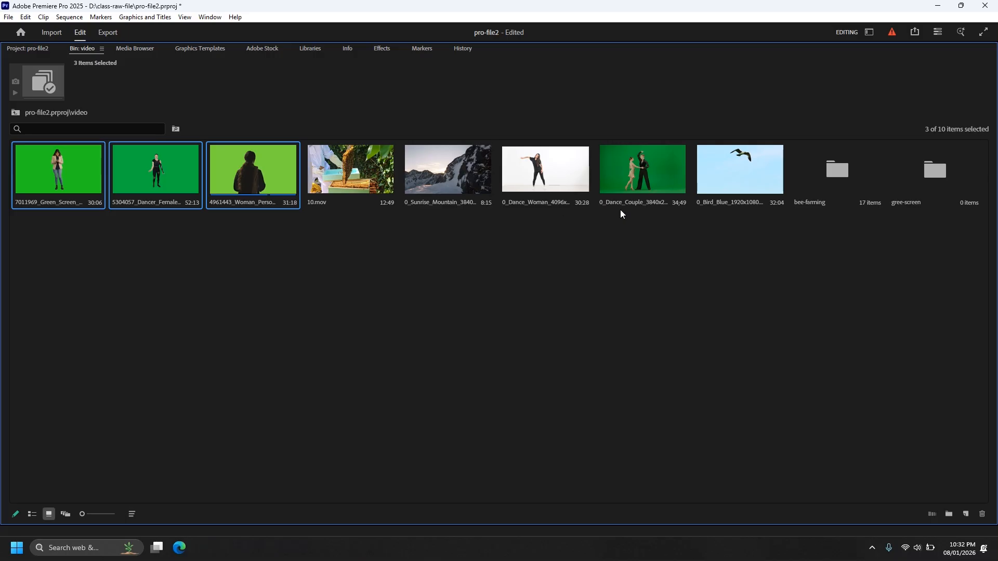
{"action": "left_click", "coordinate": [646, 185], "text": "ctrl"}
{"action": "left_click_drag", "start_coordinate": [647, 185], "coordinate": [935, 169]}
{"action": "left_click", "coordinate": [88, 194]}
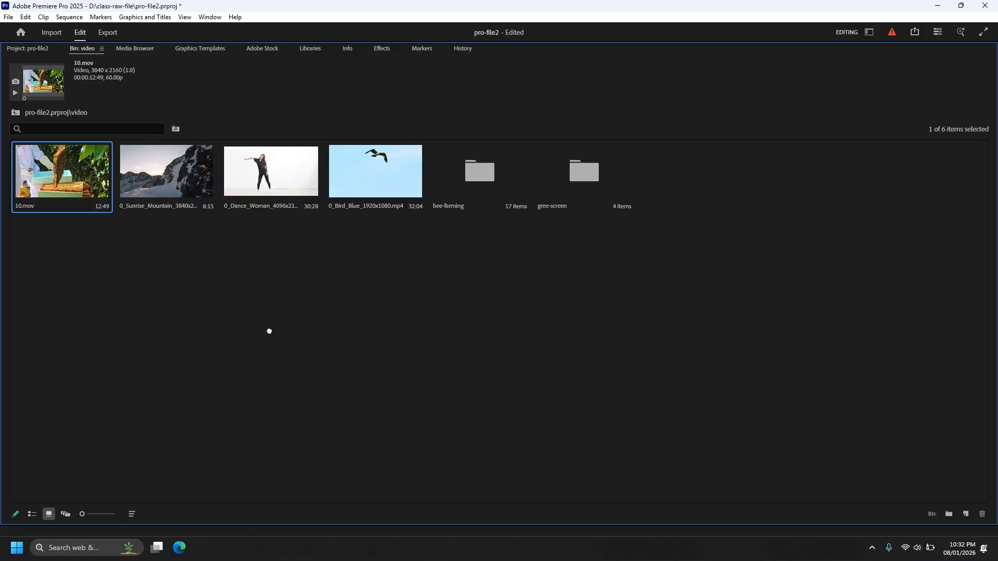
{"action": "left_click_drag", "start_coordinate": [479, 209], "coordinate": [480, 207]}
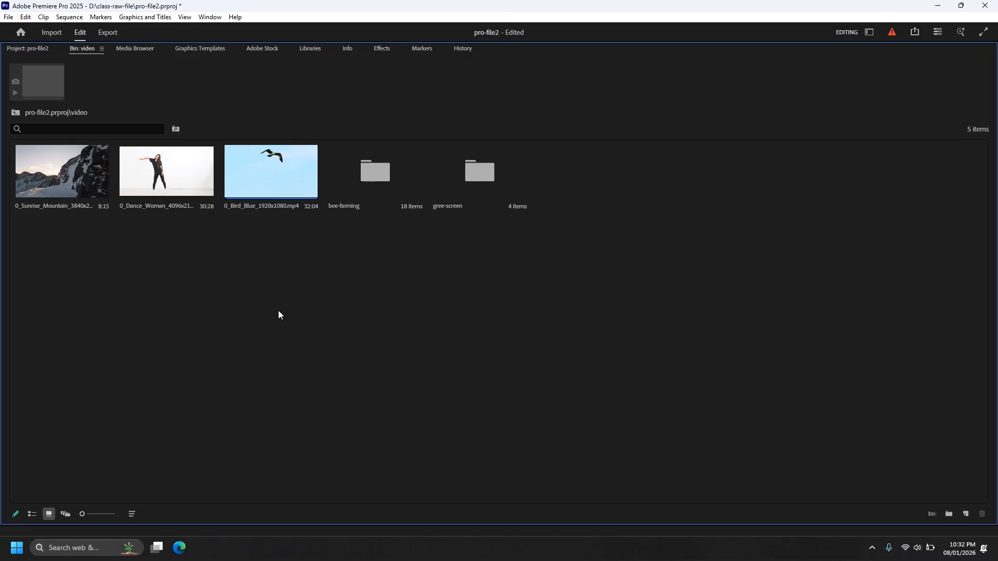
Create a bin named mix inside the video bin and move the remaining mountain, dancing woman and bird clips into it.
{"action": "key", "text": "ctrl+b"}
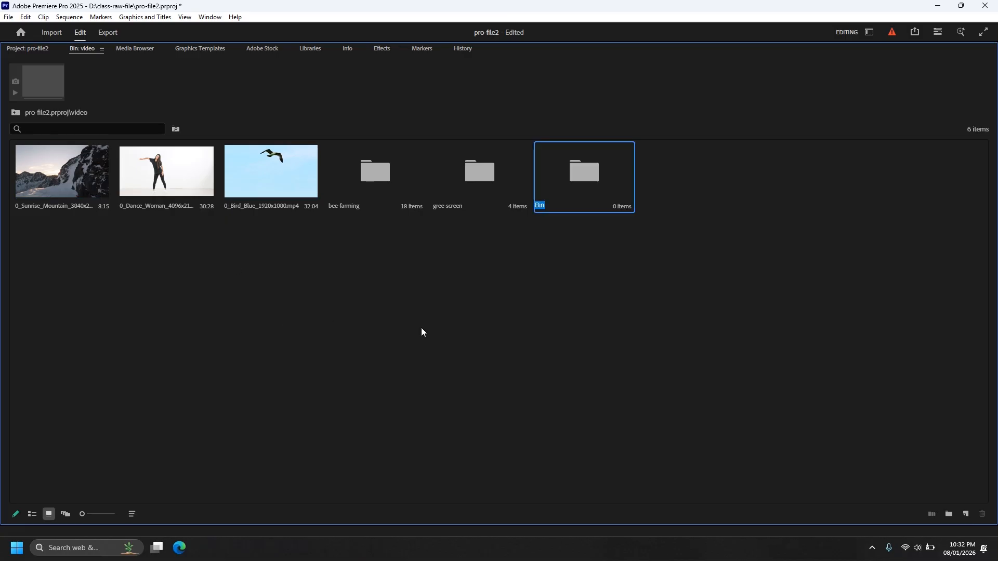
{"action": "type", "text": "mix"}
{"action": "left_click", "coordinate": [326, 347]}
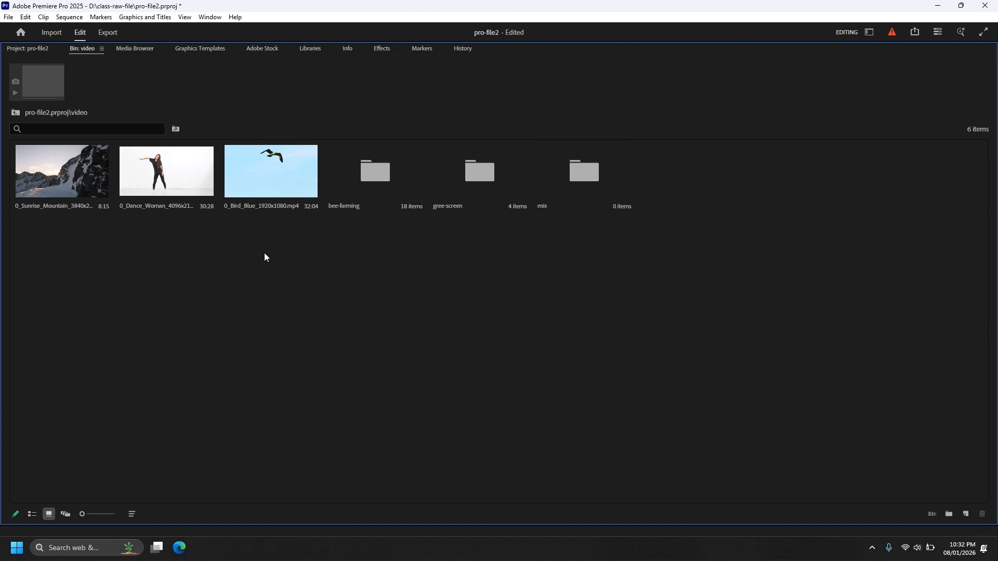
{"action": "left_click_drag", "start_coordinate": [263, 254], "coordinate": [64, 177]}
{"action": "left_click_drag", "start_coordinate": [271, 171], "coordinate": [578, 195]}
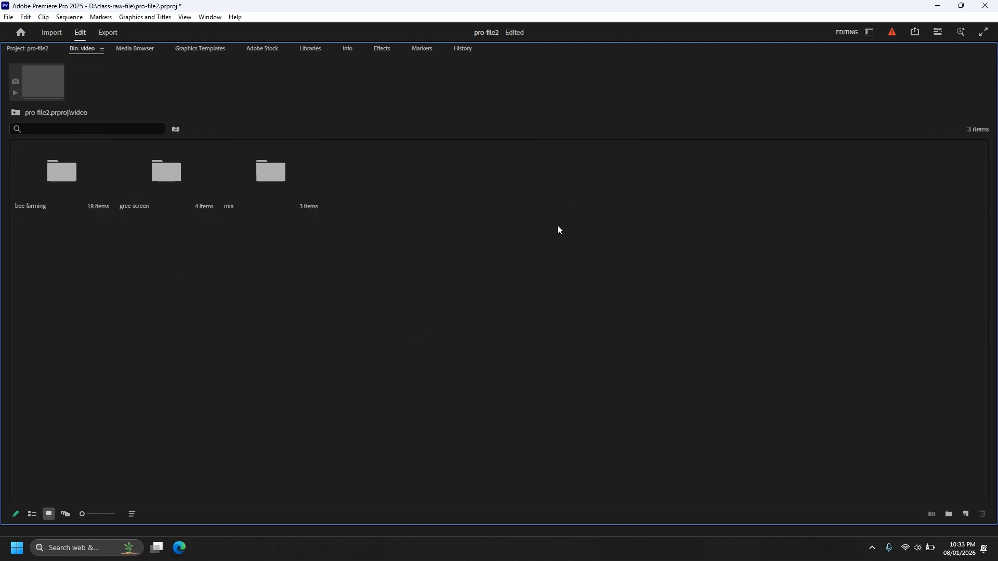
Switch the video bin back to List View and return to the project's root, collapsing the video bin there.
{"action": "left_click", "coordinate": [32, 514]}
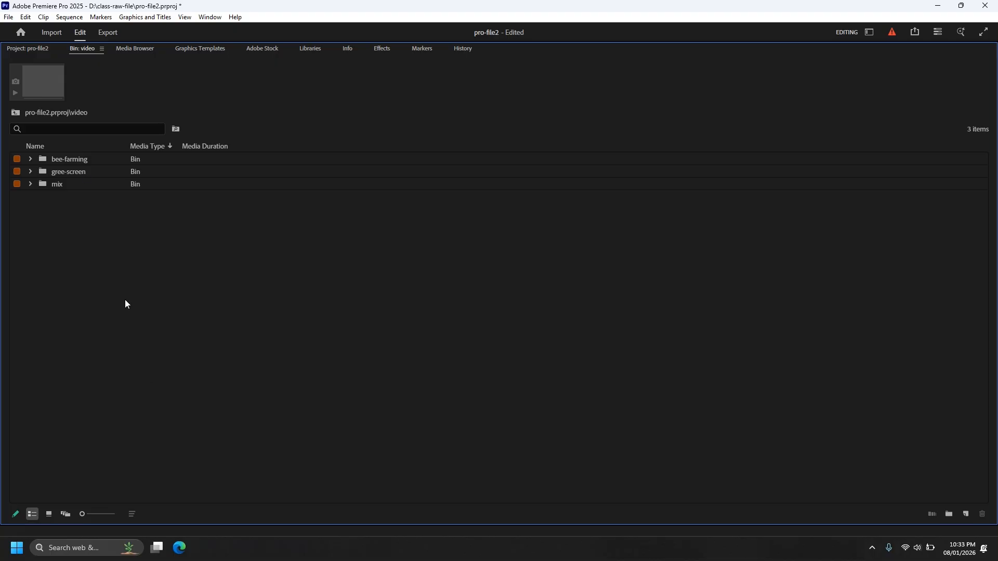
{"action": "left_click", "coordinate": [21, 114]}
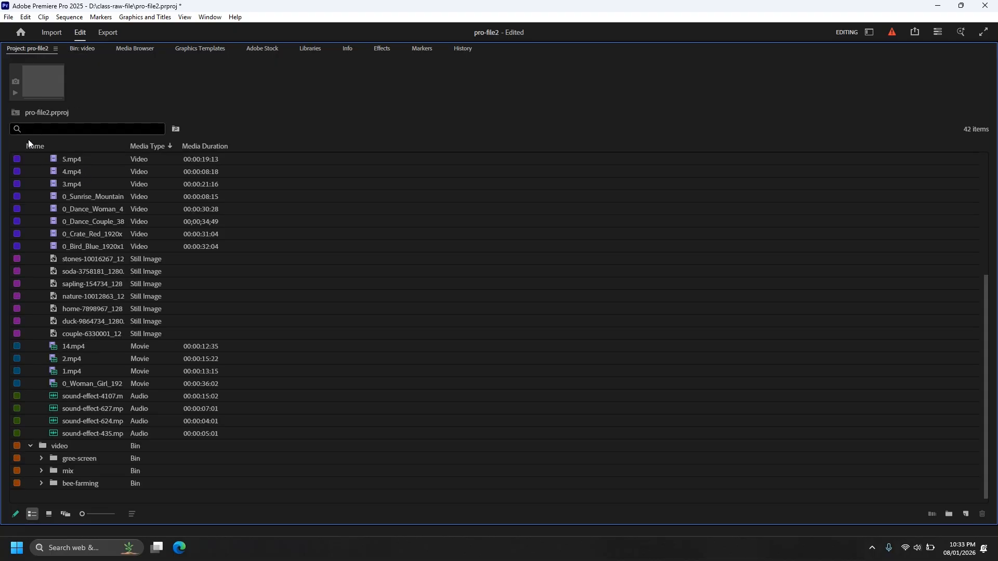
{"action": "left_click", "coordinate": [30, 446]}
Create a bin named audio at the root of the project.
{"action": "key", "text": "ctrl+/"}
{"action": "type", "text": "a"}
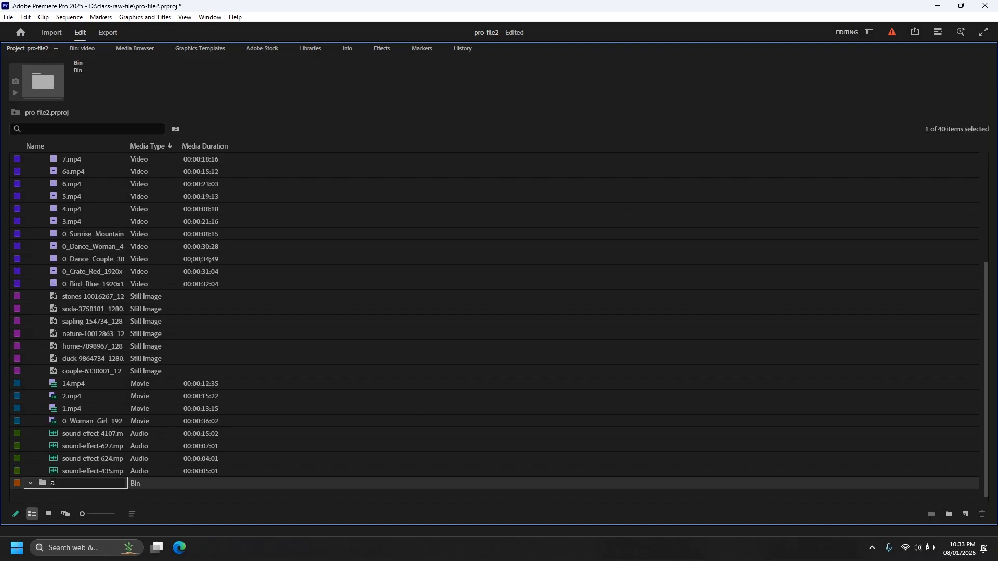
{"action": "type", "text": "udio"}
{"action": "left_click", "coordinate": [349, 410]}
Copy the four sound-effect clips from the main-asset bin into the audio bin and collapse that bin.
{"action": "left_click", "coordinate": [110, 436]}
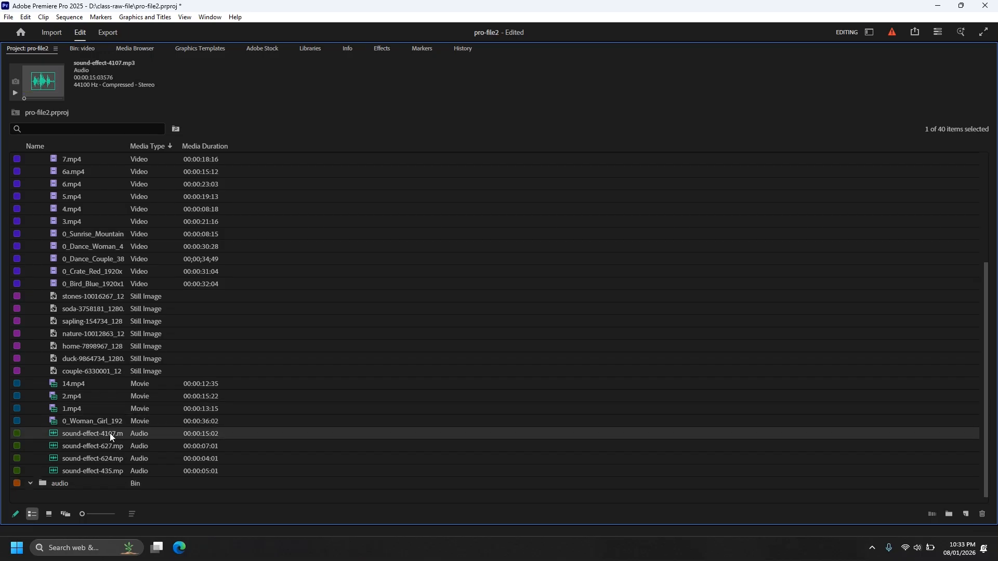
{"action": "left_click", "coordinate": [99, 473], "text": "shift"}
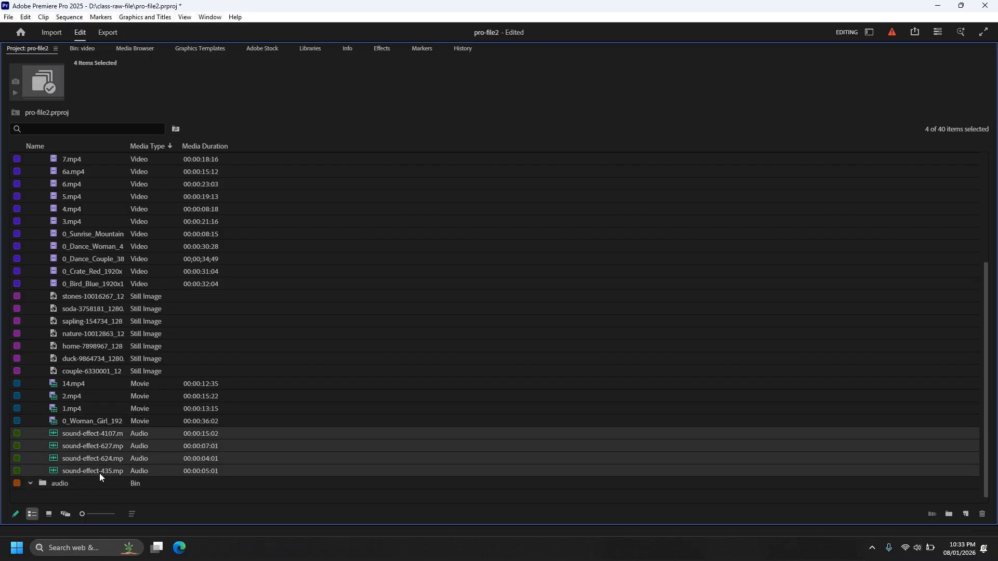
{"action": "left_click", "coordinate": [43, 485]}
{"action": "key", "text": "ctrl+v"}
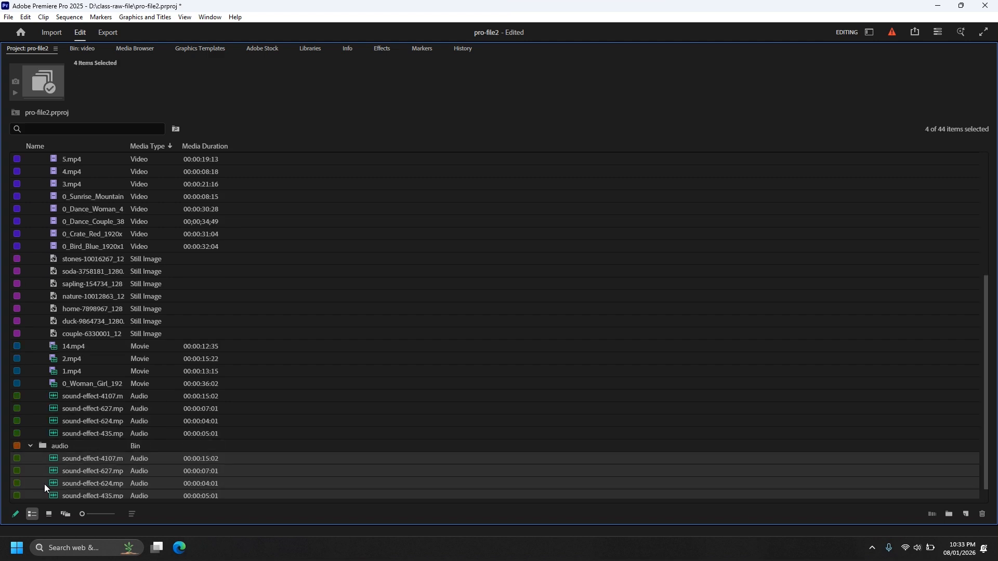
{"action": "left_click", "coordinate": [30, 448]}
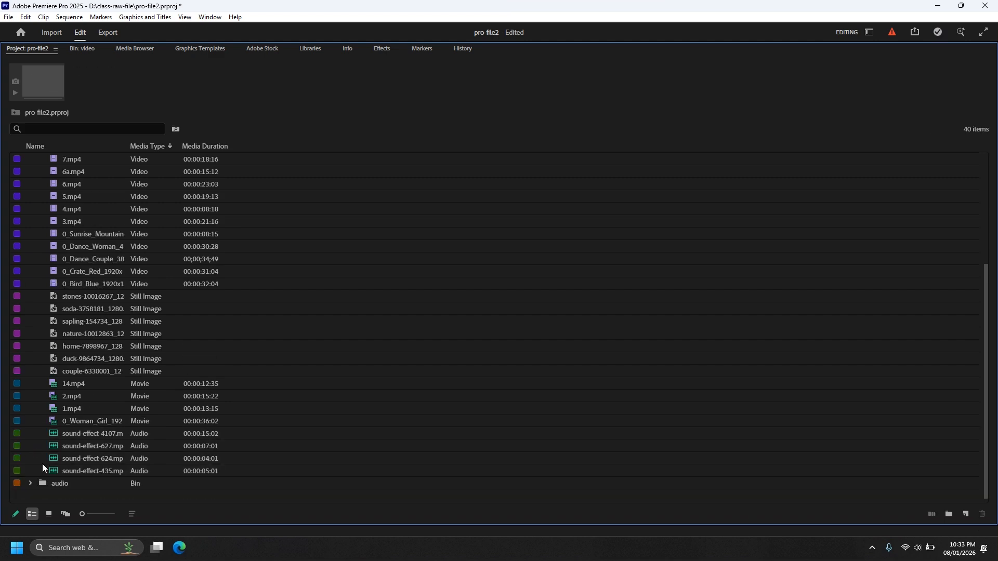
Create a bin named graphics-images at the root of the project.
{"action": "scroll", "coordinate": [45, 468], "scroll_direction": "up", "scroll_amount": 2}
{"action": "scroll", "coordinate": [54, 468], "scroll_direction": "up", "scroll_amount": 2}
{"action": "scroll", "coordinate": [183, 451], "scroll_direction": "down", "scroll_amount": 4}
{"action": "key", "text": "ctrl+b"}
{"action": "type", "text": "graphics"}
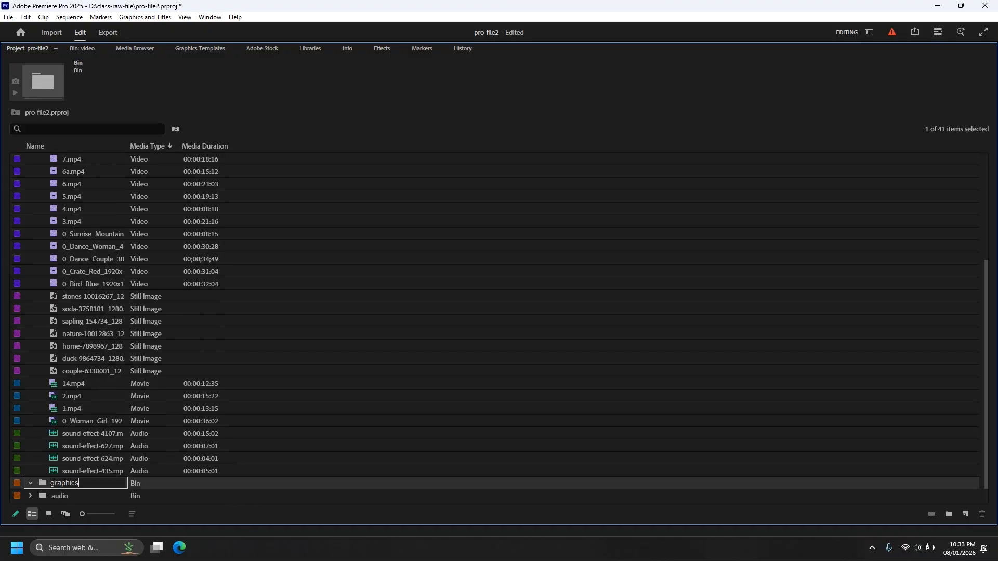
{"action": "type", "text": "-images"}
{"action": "key", "text": "Return"}
Copy the six still images from soda to couple into the graphics-images bin, and collapse the main-asset and graphics-images bins.
{"action": "left_click", "coordinate": [114, 372]}
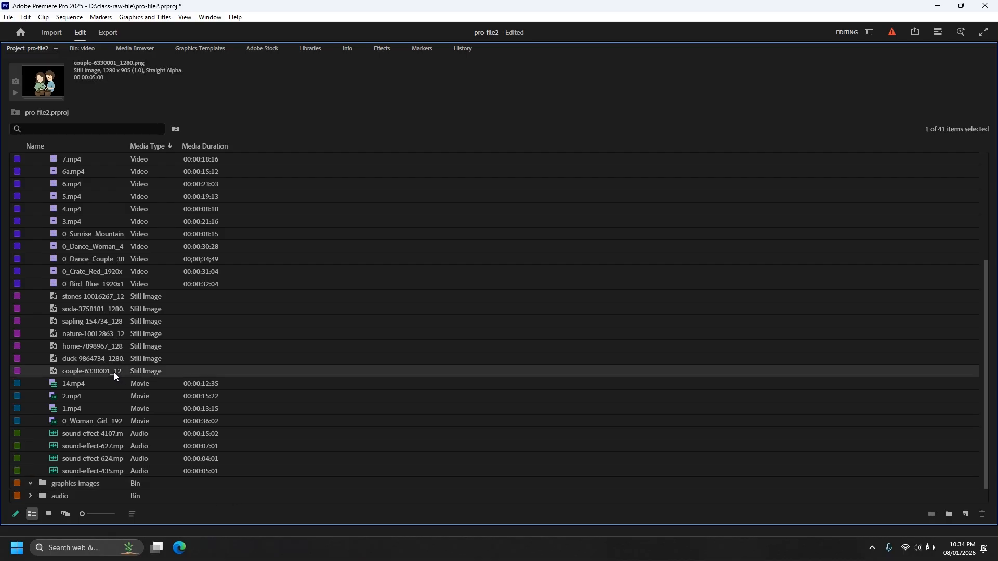
{"action": "left_click", "coordinate": [101, 308], "text": "shift"}
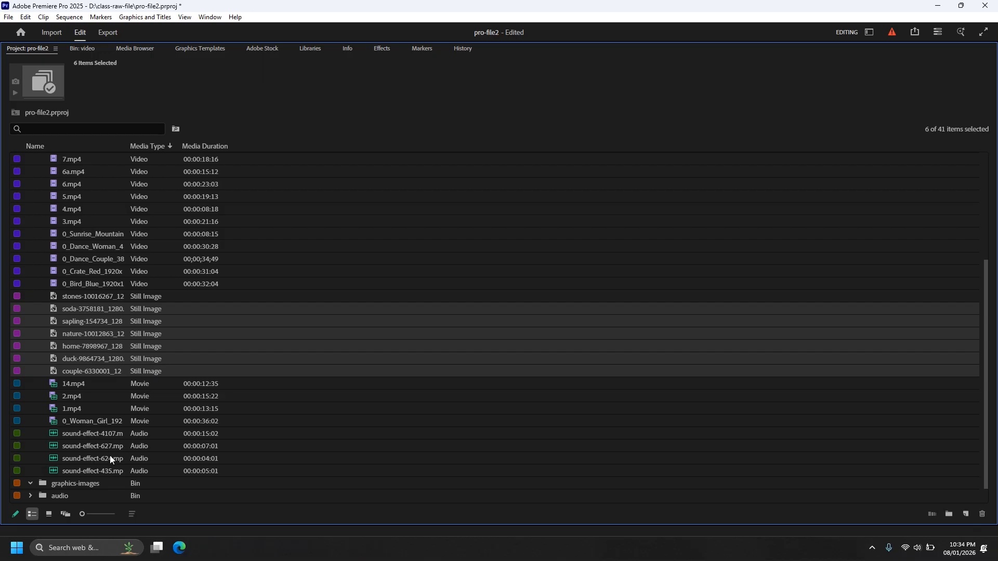
{"action": "left_click_drag", "start_coordinate": [67, 481], "coordinate": [61, 482]}
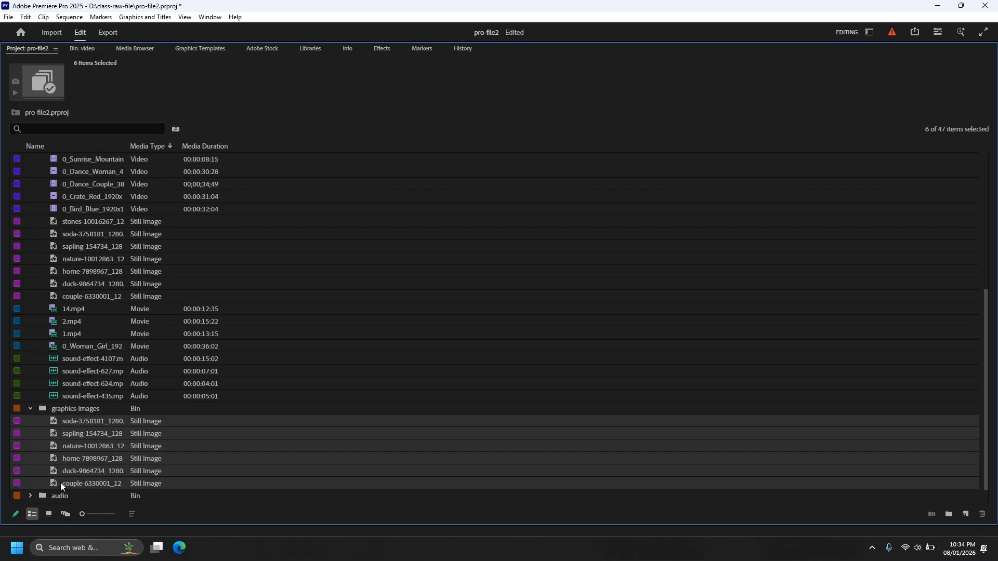
{"action": "scroll", "coordinate": [87, 442], "scroll_direction": "up", "scroll_amount": 6}
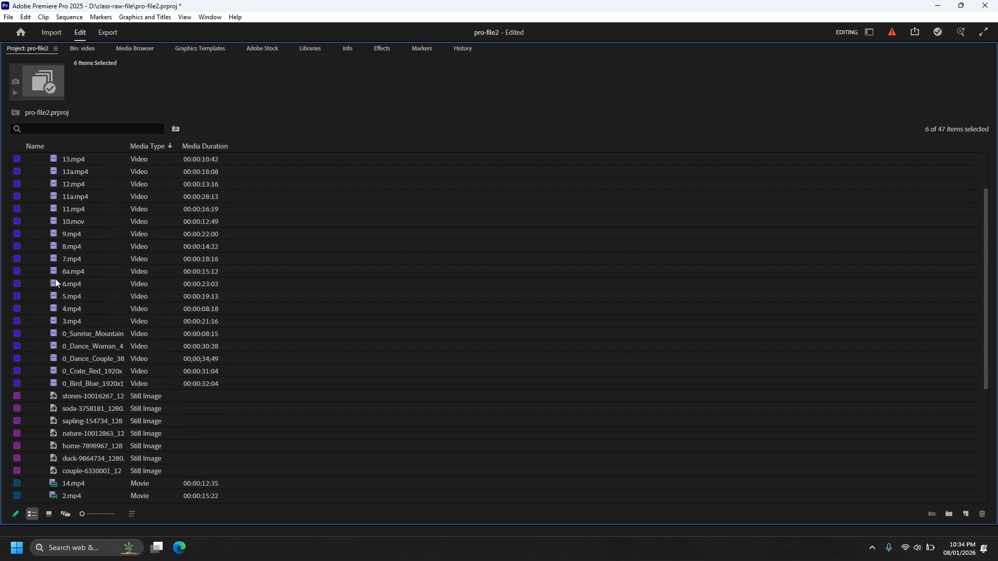
{"action": "left_click", "coordinate": [31, 172]}
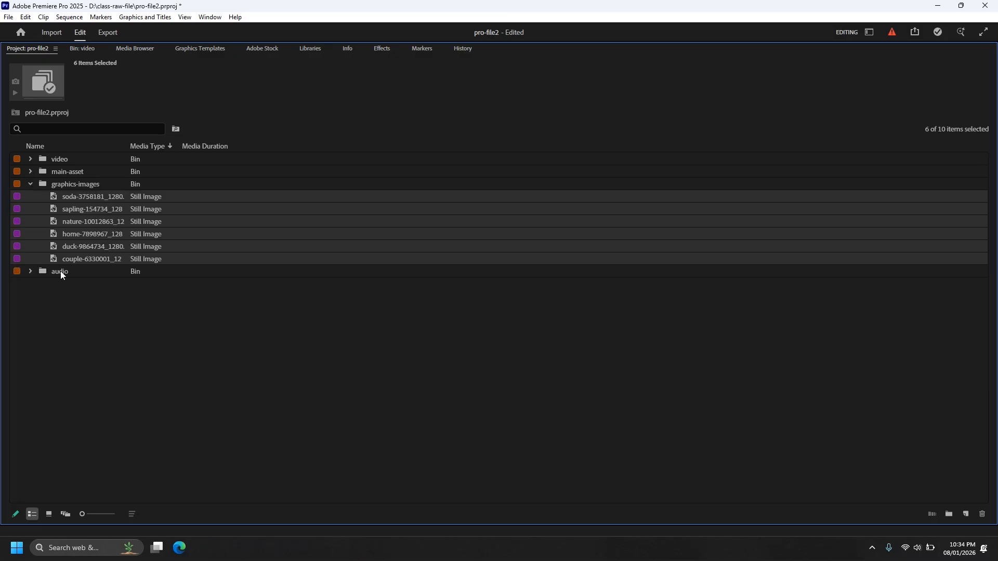
{"action": "left_click", "coordinate": [30, 184]}
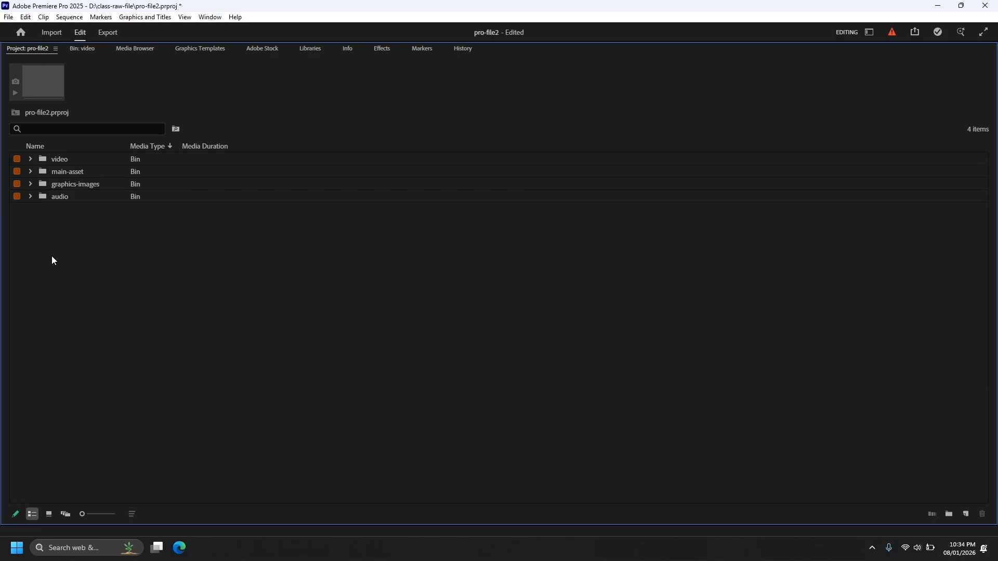
Create an empty bin named sequences at the root of the project.
{"action": "key", "text": "ctrl+b"}
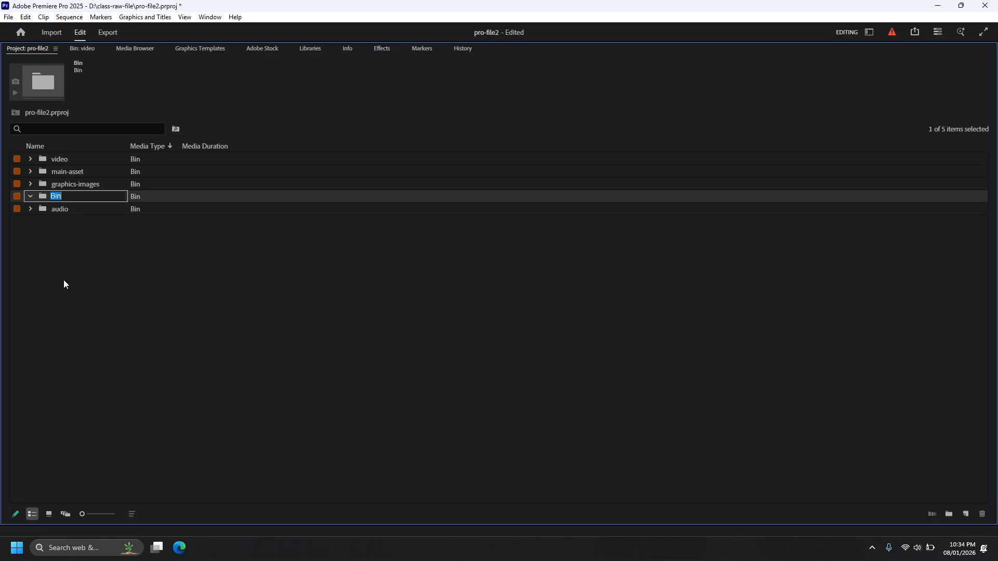
{"action": "type", "text": "Sequences"}
{"action": "type", "text": "s"}
{"action": "left_click", "coordinate": [102, 316]}
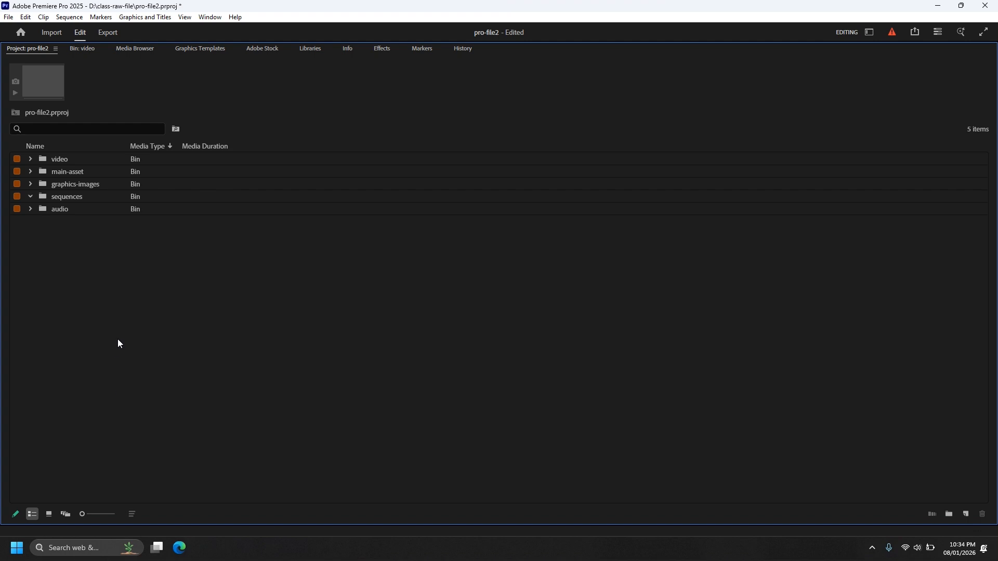
Restore the maximized project panel to the normal editing workspace, select the sequences bin and save the project.
{"action": "key", "text": "grave"}
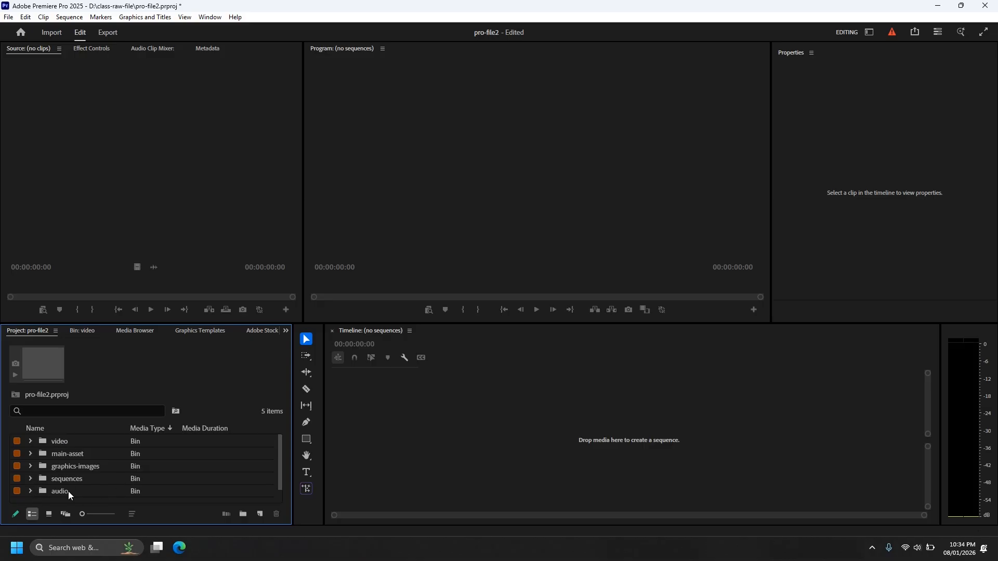
{"action": "left_click", "coordinate": [203, 475]}
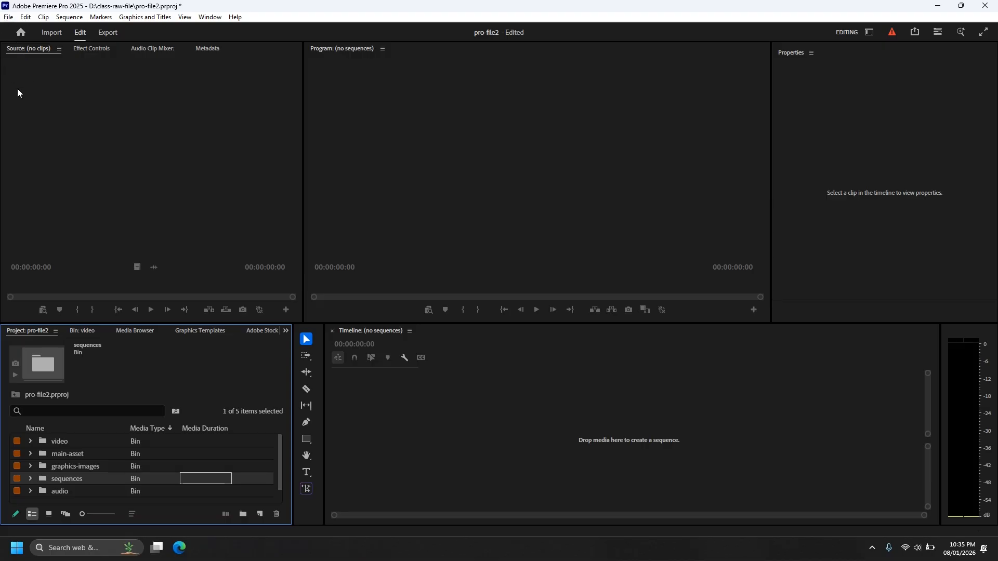
{"action": "key", "text": "ctrl+s"}
Switch to File Explorer, view the source media in adobe premire pro-project's project-file2 folder, and return to Premiere Pro.
{"action": "key", "text": "alt+Tab"}
{"action": "double_click", "coordinate": [204, 113]}
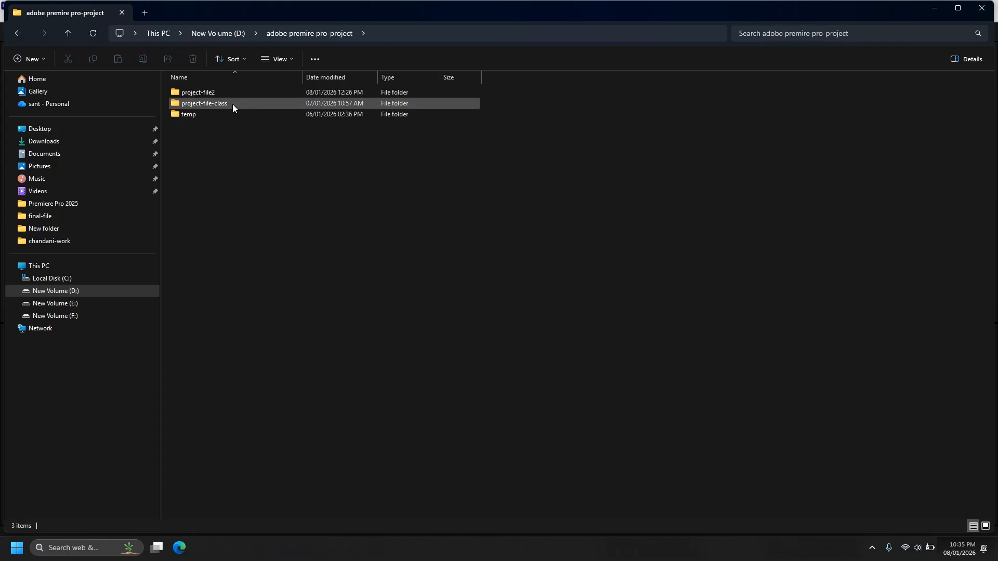
{"action": "double_click", "coordinate": [233, 95]}
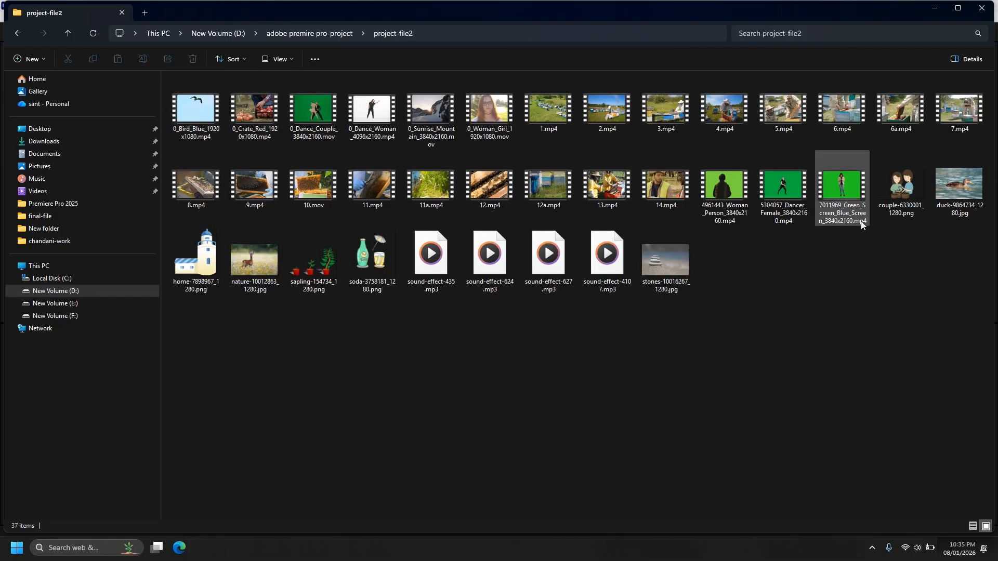
{"action": "left_click", "coordinate": [934, 12]}
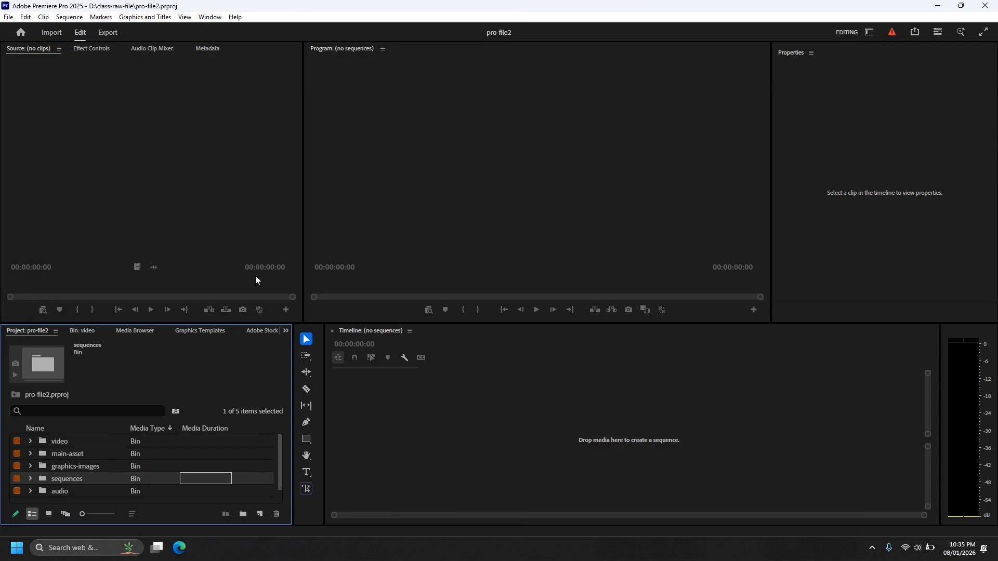
{"action": "left_click", "coordinate": [368, 445]}
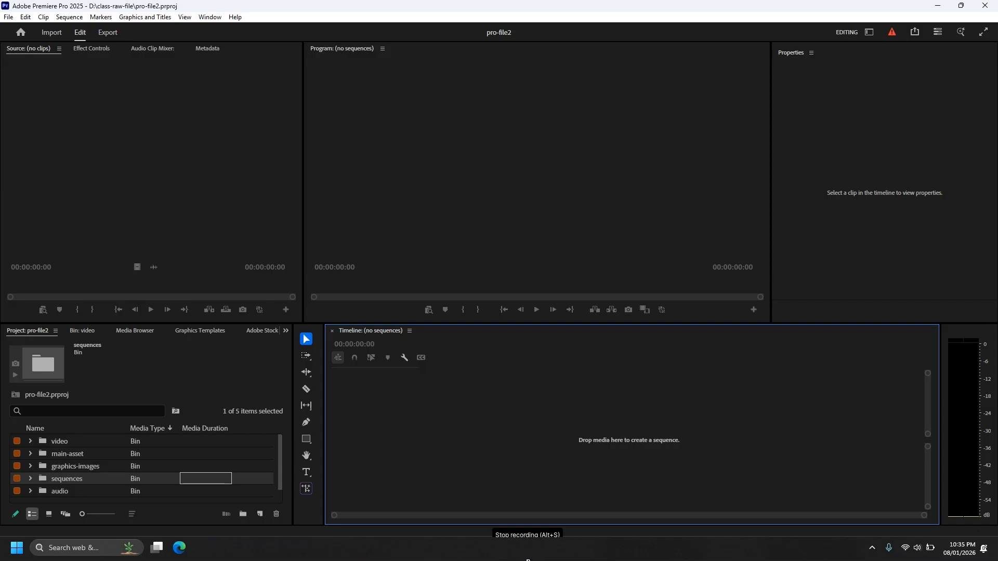
{"action": "left_click", "coordinate": [528, 560]}
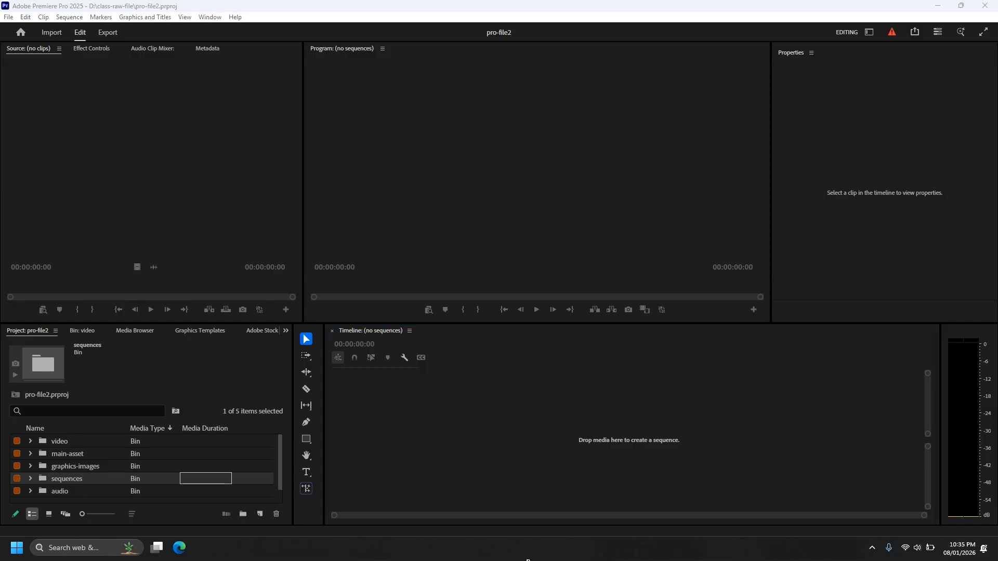